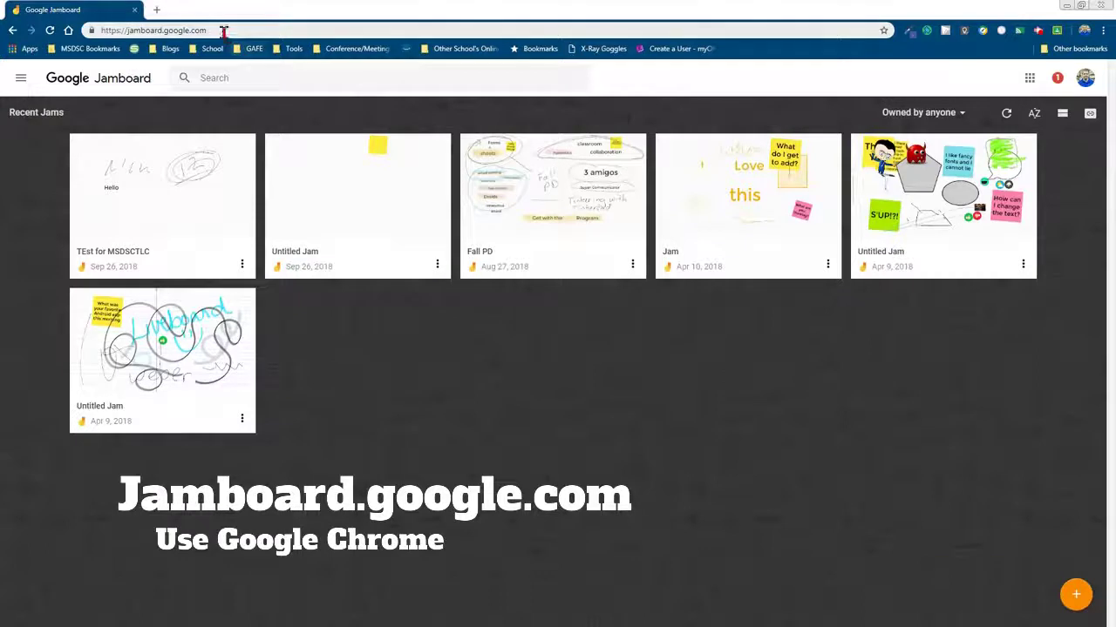
- Create a new blank jam from the recent jams list with the orange + button
{"action": "left_click", "coordinate": [1076, 596]}
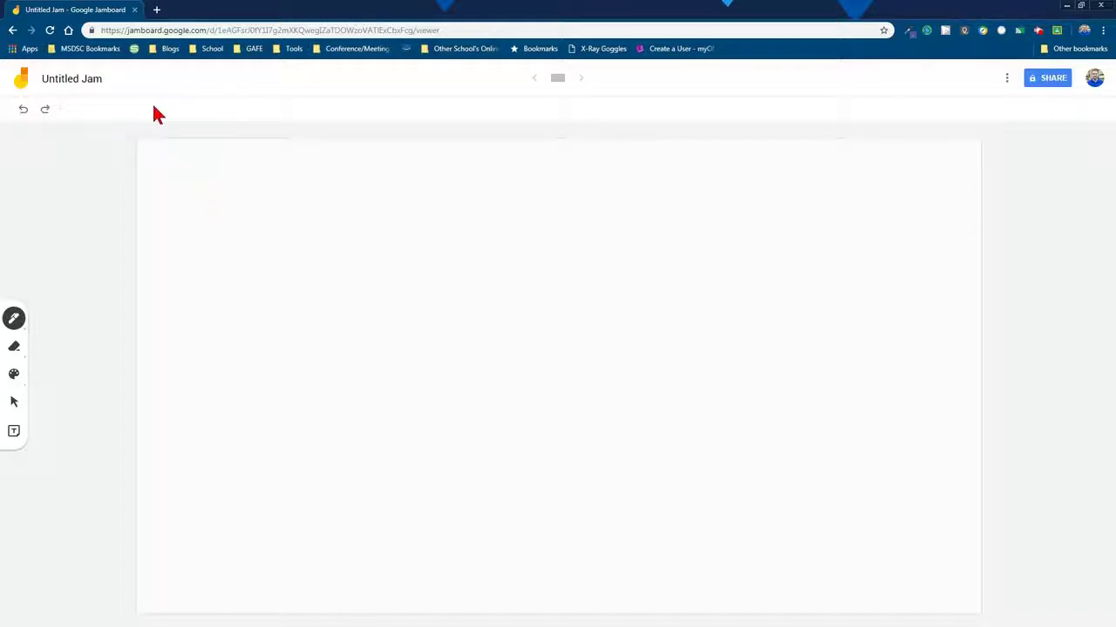
- Rename the jam from 'Untitled Jam' to 'Rename'
{"action": "left_click", "coordinate": [72, 82]}
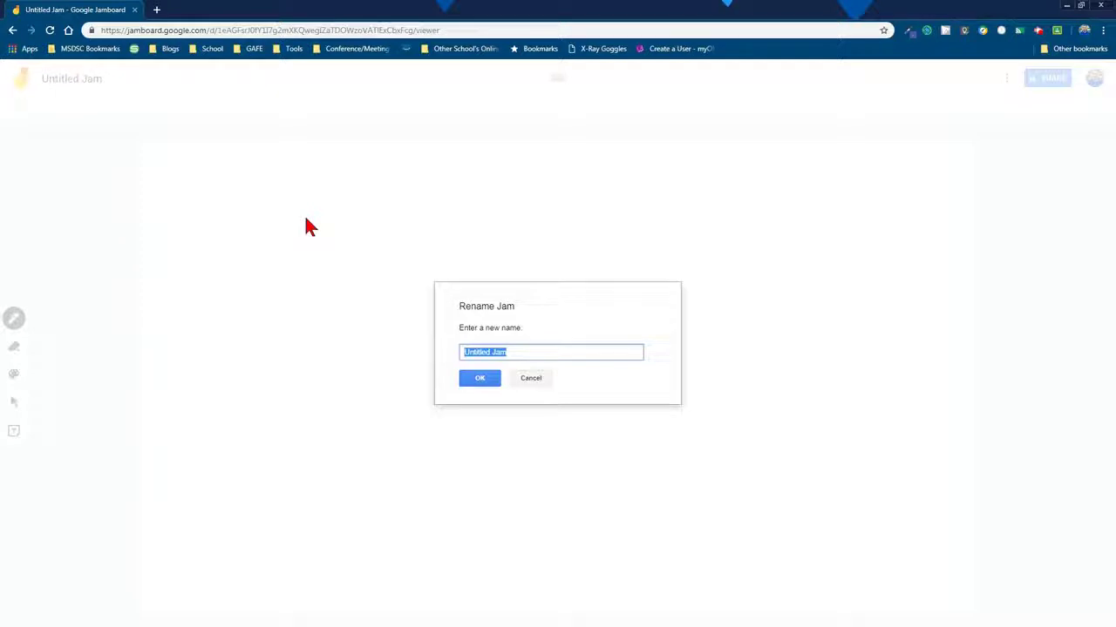
{"action": "type", "text": "Rename"}
{"action": "left_click", "coordinate": [488, 379]}
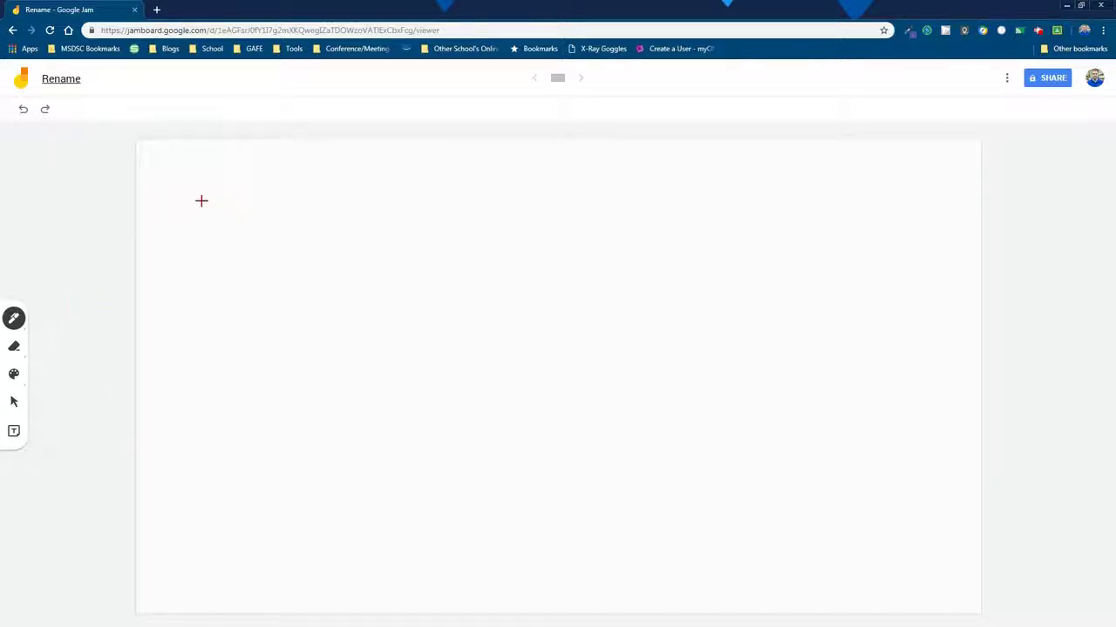
- Hand-write the sum 34 + 43 = 77 with the pen, then rub out the 77 answer
{"action": "mouse_move", "coordinate": [245, 199]}
{"action": "left_mouse_down"}
{"action": "mouse_move", "coordinate": [274, 217]}
{"action": "mouse_move", "coordinate": [257, 245]}
{"action": "left_mouse_up"}
{"action": "mouse_move", "coordinate": [297, 207]}
{"action": "left_mouse_down"}
{"action": "mouse_move", "coordinate": [327, 207]}
{"action": "mouse_move", "coordinate": [326, 249]}
{"action": "left_mouse_up"}
{"action": "left_click_drag", "start_coordinate": [273, 273], "coordinate": [301, 289]}
{"action": "mouse_move", "coordinate": [300, 272]}
{"action": "left_mouse_down"}
{"action": "mouse_move", "coordinate": [298, 314]}
{"action": "mouse_move", "coordinate": [331, 294]}
{"action": "mouse_move", "coordinate": [314, 312]}
{"action": "left_mouse_up"}
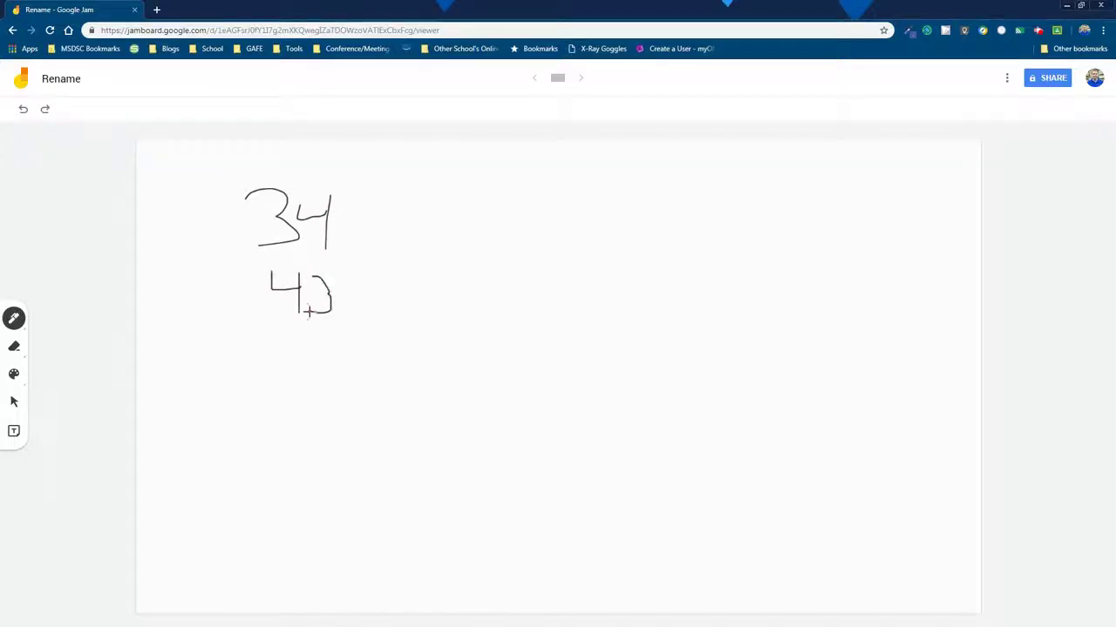
{"action": "left_click_drag", "start_coordinate": [232, 331], "coordinate": [358, 320]}
{"action": "mouse_move", "coordinate": [225, 286]}
{"action": "left_mouse_down"}
{"action": "mouse_move", "coordinate": [225, 314]}
{"action": "mouse_move", "coordinate": [245, 305]}
{"action": "left_mouse_up"}
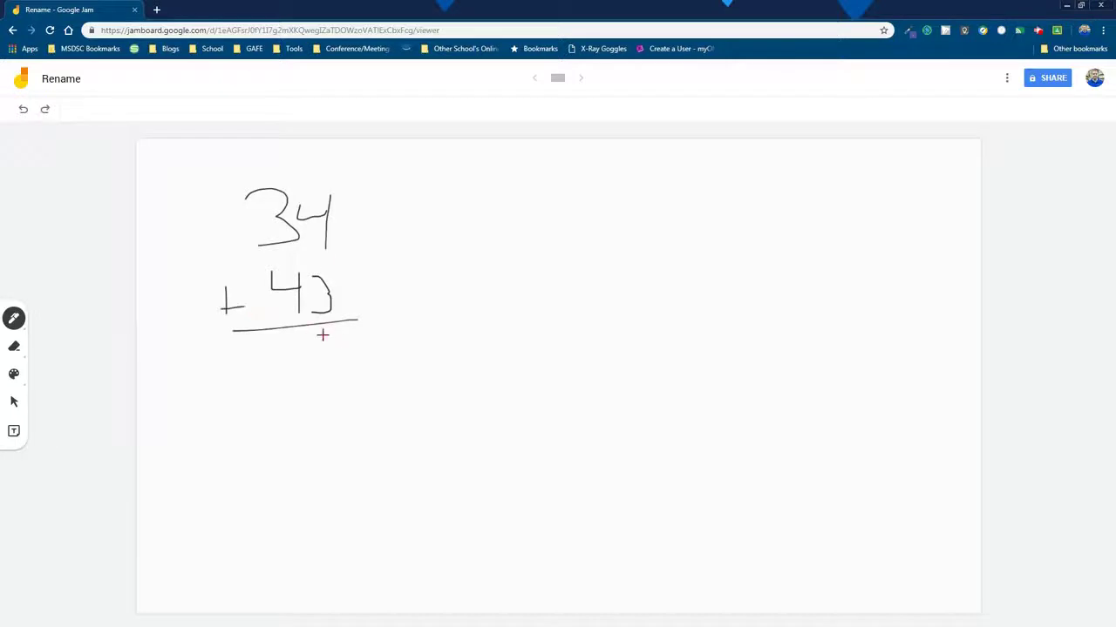
{"action": "left_click_drag", "start_coordinate": [319, 345], "coordinate": [351, 395]}
{"action": "left_click_drag", "start_coordinate": [272, 345], "coordinate": [292, 395]}
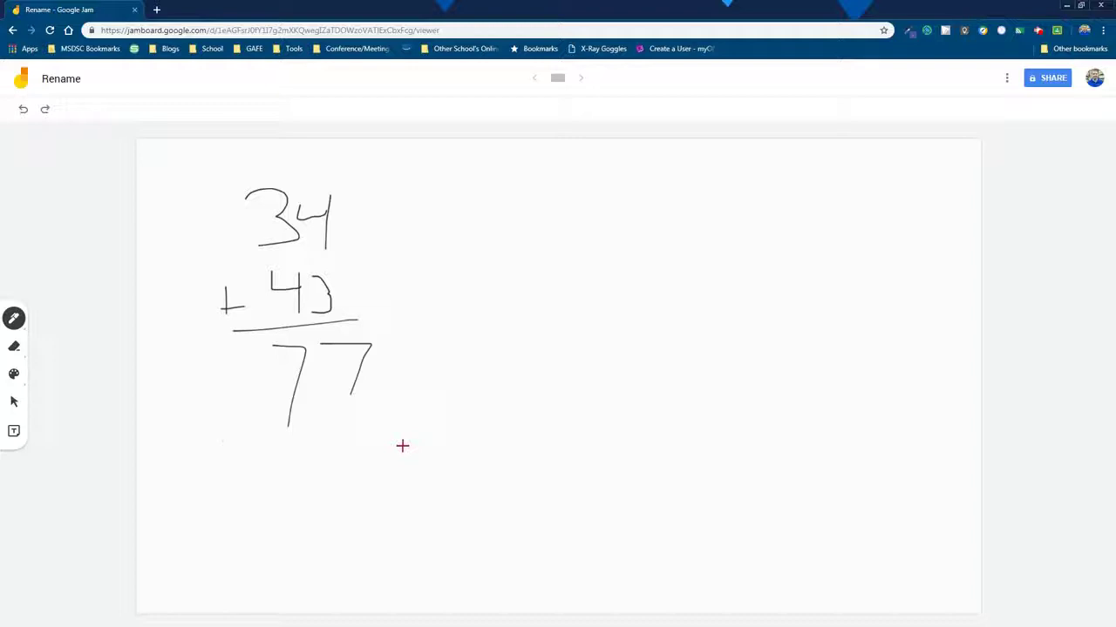
{"action": "left_click", "coordinate": [18, 351]}
{"action": "mouse_move", "coordinate": [324, 335]}
{"action": "left_mouse_down"}
{"action": "mouse_move", "coordinate": [344, 336]}
{"action": "mouse_move", "coordinate": [287, 348]}
{"action": "mouse_move", "coordinate": [338, 410]}
{"action": "mouse_move", "coordinate": [290, 417]}
{"action": "left_mouse_up"}
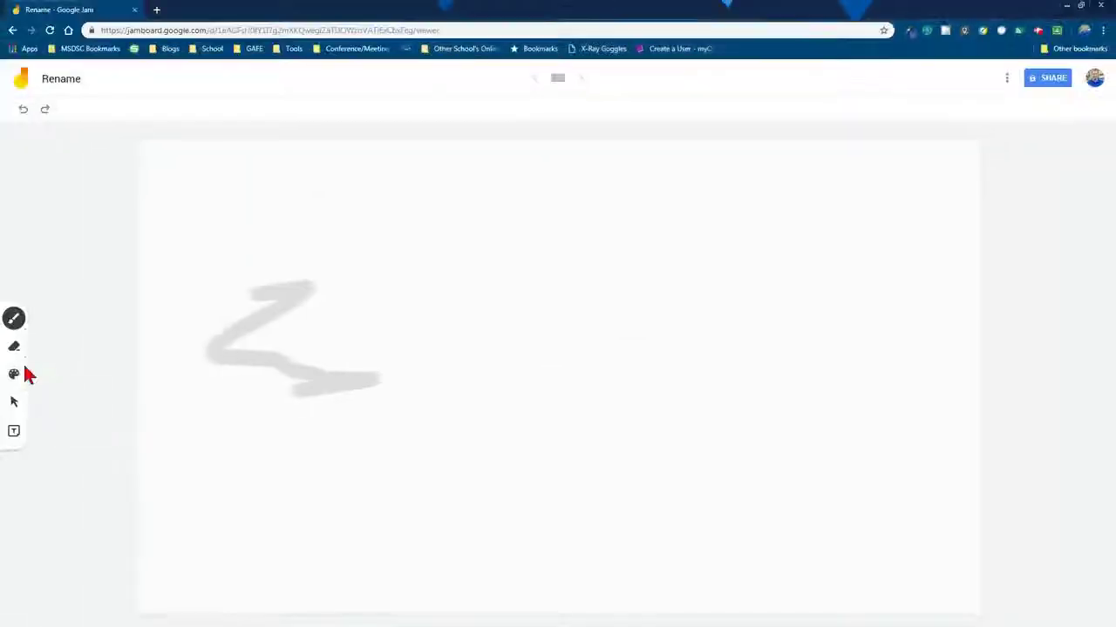
- Set the pen colour to blue and draw a zigzag beside the grey one
{"action": "left_click", "coordinate": [15, 376]}
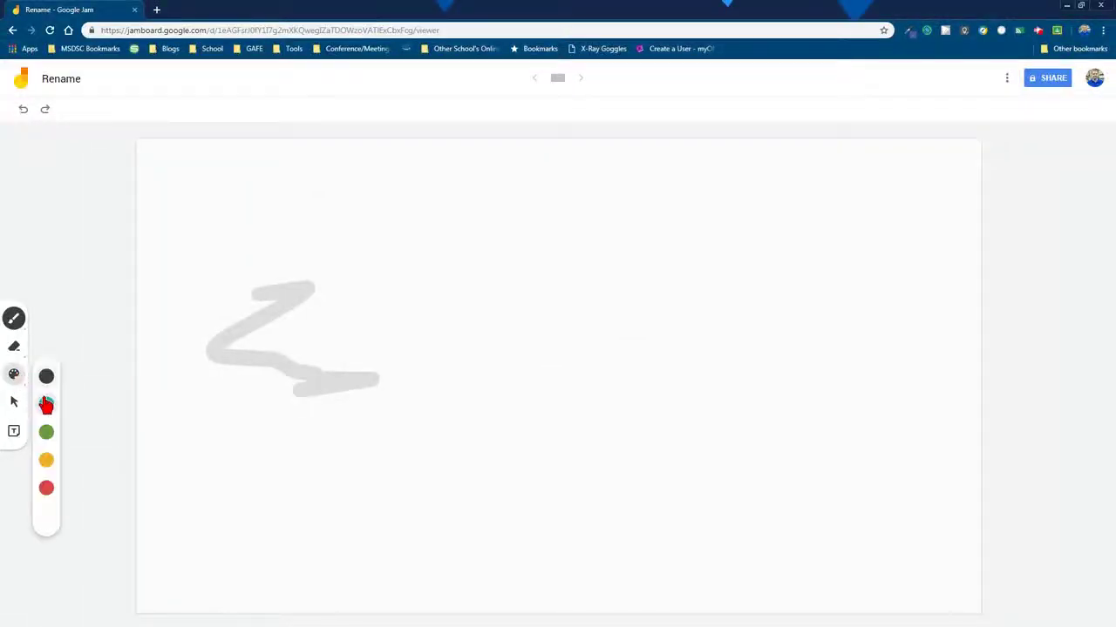
{"action": "left_click", "coordinate": [46, 460]}
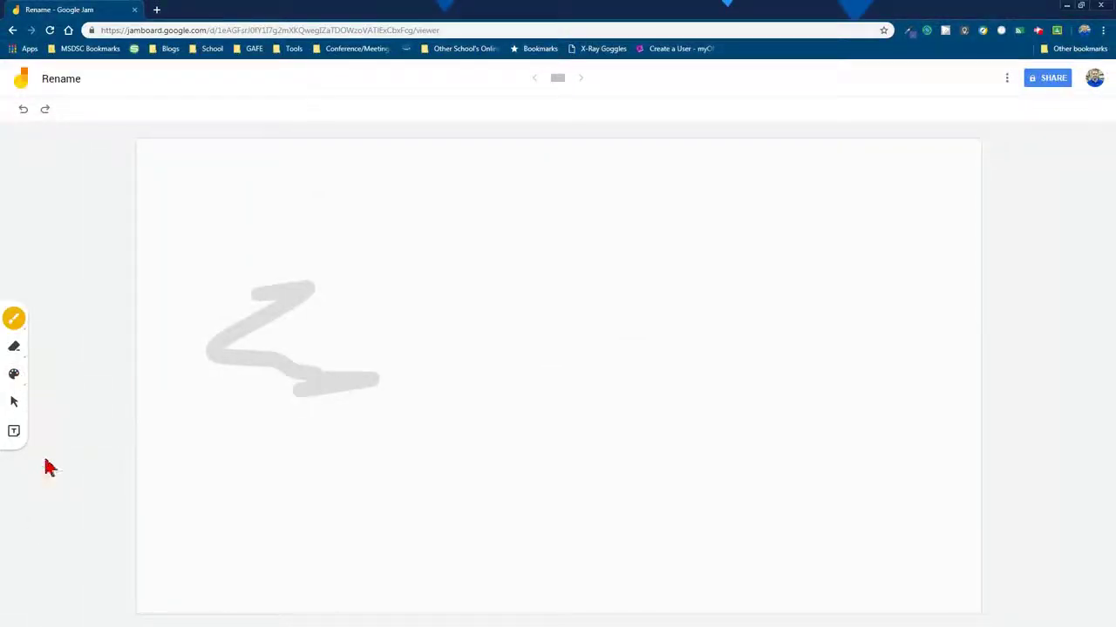
{"action": "left_click", "coordinate": [18, 380]}
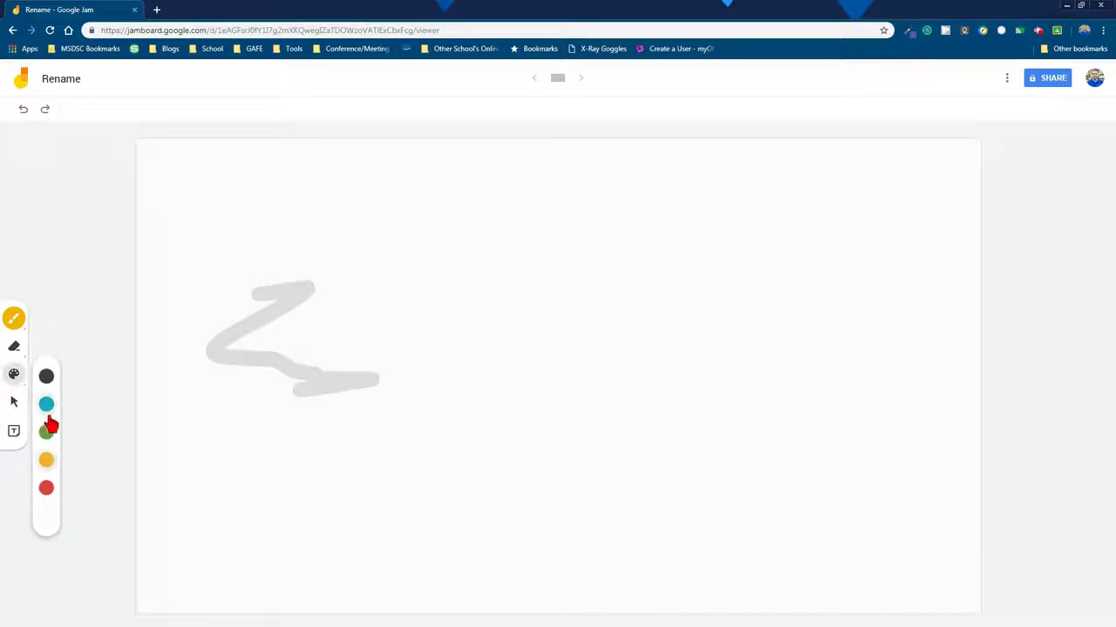
{"action": "left_click", "coordinate": [47, 406]}
{"action": "mouse_move", "coordinate": [408, 383]}
{"action": "left_mouse_down"}
{"action": "mouse_move", "coordinate": [379, 306]}
{"action": "mouse_move", "coordinate": [324, 323]}
{"action": "mouse_move", "coordinate": [323, 411]}
{"action": "mouse_move", "coordinate": [380, 397]}
{"action": "left_mouse_up"}
- Switch to a thinner pen and hand-write a blue 3 and 4
{"action": "left_click", "coordinate": [19, 325]}
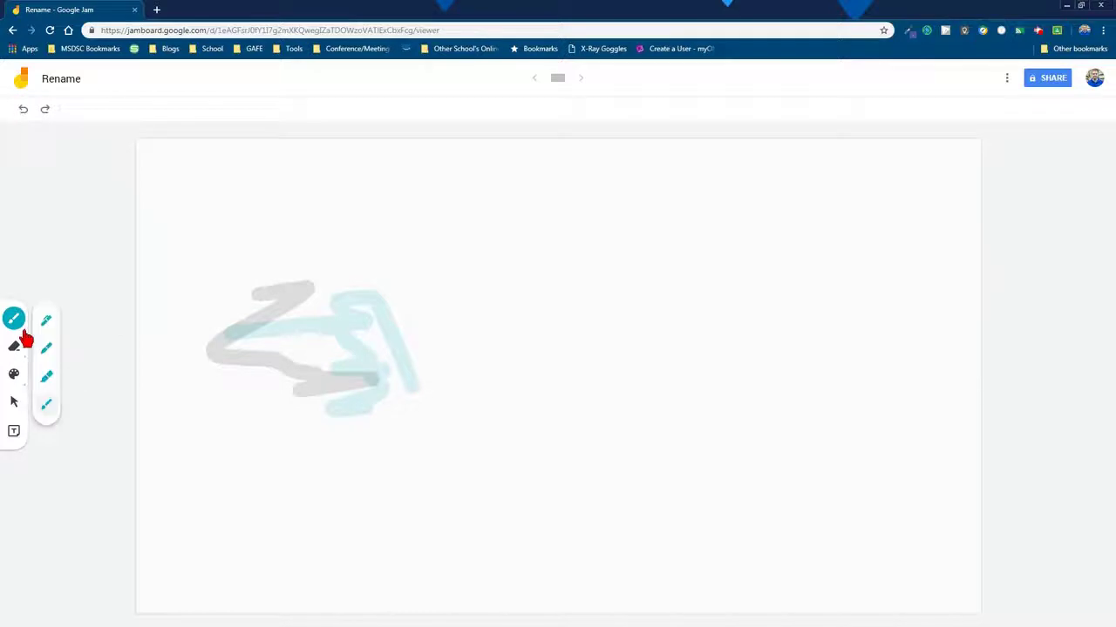
{"action": "left_click", "coordinate": [47, 329]}
{"action": "mouse_move", "coordinate": [348, 207]}
{"action": "left_mouse_down"}
{"action": "mouse_move", "coordinate": [410, 201]}
{"action": "mouse_move", "coordinate": [355, 283]}
{"action": "left_mouse_up"}
{"action": "left_click_drag", "start_coordinate": [463, 198], "coordinate": [508, 208]}
{"action": "left_click_drag", "start_coordinate": [510, 207], "coordinate": [498, 271]}
- Sweep a wide highlighter stroke across the top of the blue 3
{"action": "left_click", "coordinate": [14, 319]}
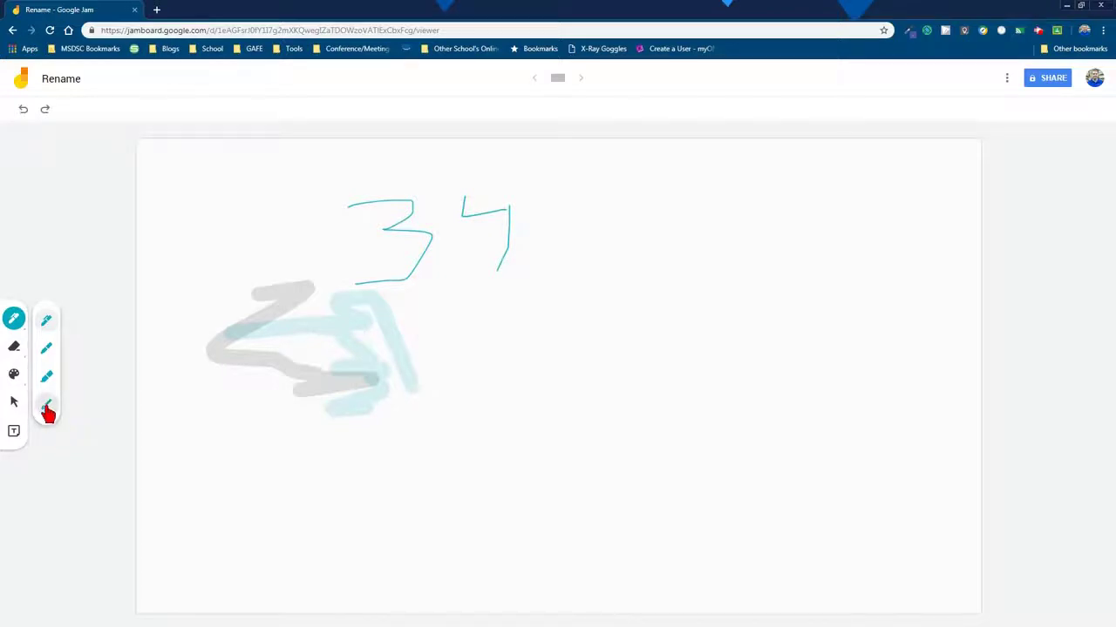
{"action": "left_click", "coordinate": [46, 406]}
{"action": "mouse_move", "coordinate": [351, 212]}
{"action": "left_mouse_down"}
{"action": "mouse_move", "coordinate": [407, 197]}
{"action": "mouse_move", "coordinate": [381, 232]}
{"action": "mouse_move", "coordinate": [417, 292]}
{"action": "left_mouse_up"}
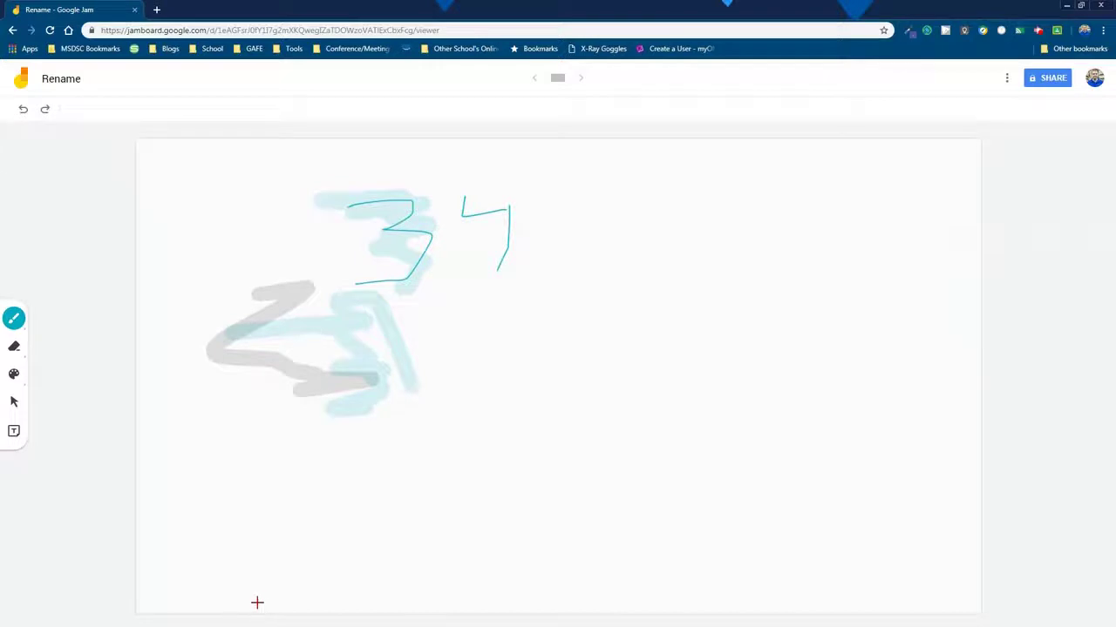
{"action": "left_click", "coordinate": [15, 402]}
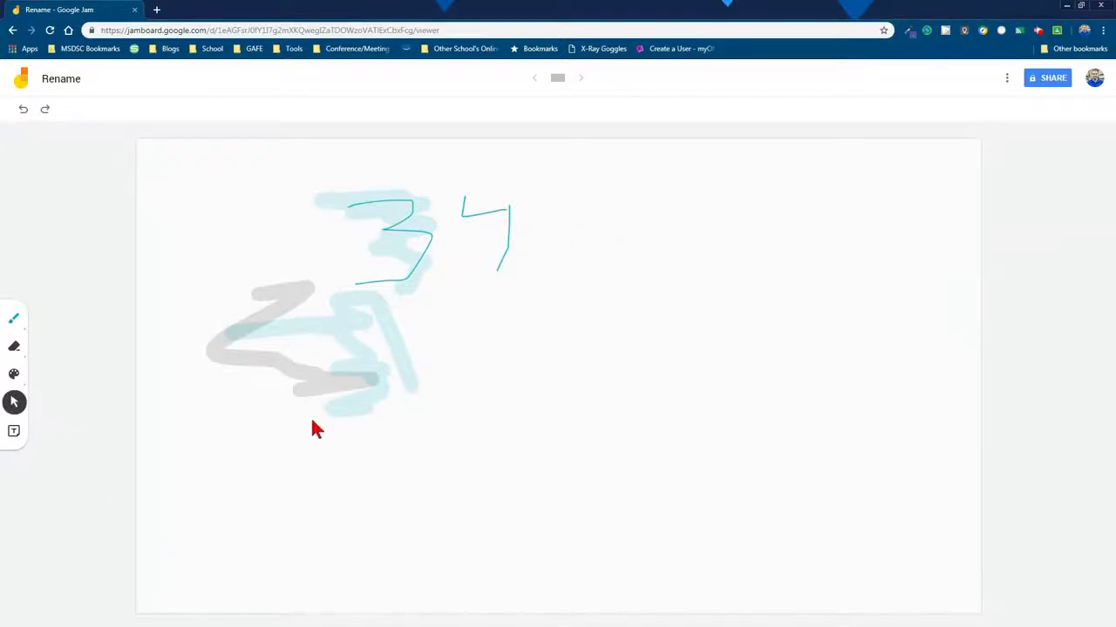
- Add sticky notes for cat, snake, cow and frog
{"action": "left_click", "coordinate": [14, 433]}
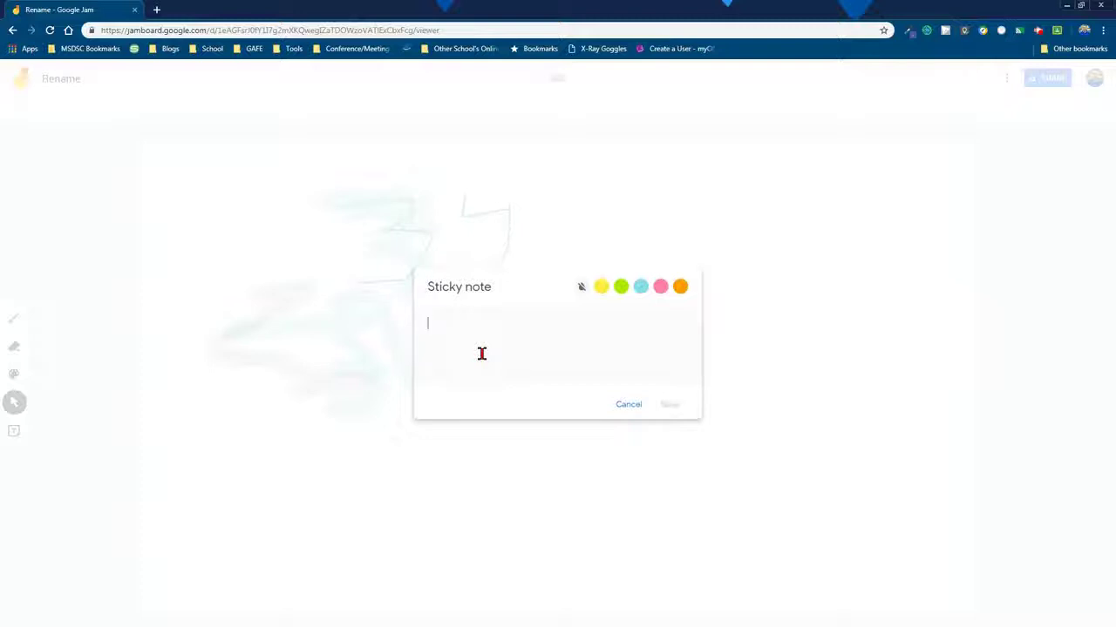
{"action": "type", "text": "cat"}
{"action": "left_click", "coordinate": [668, 404]}
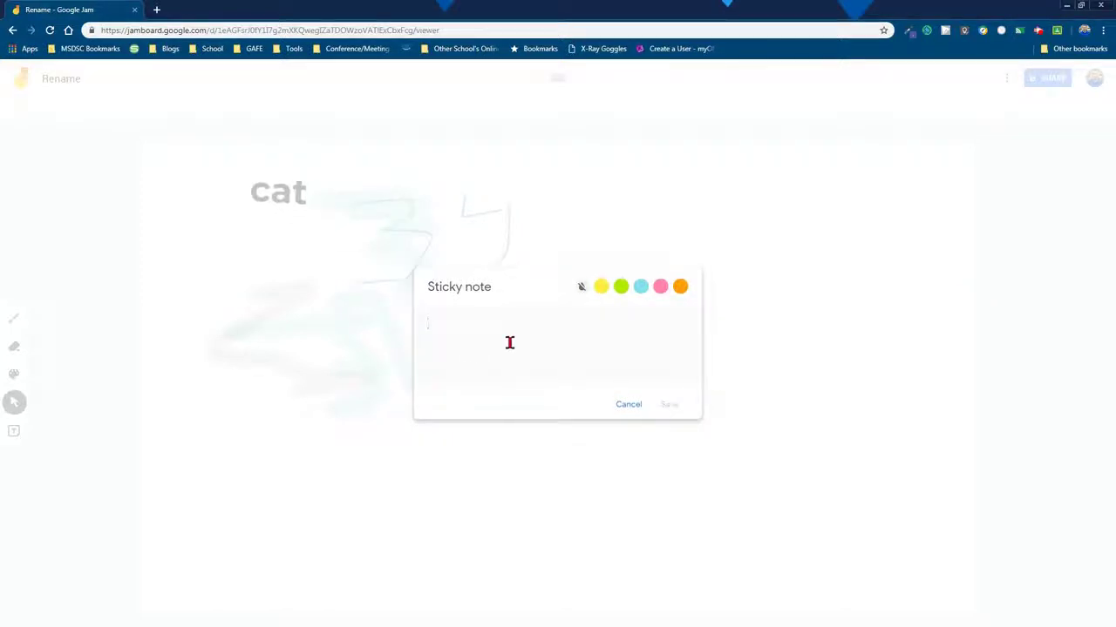
{"action": "type", "text": "snake"}
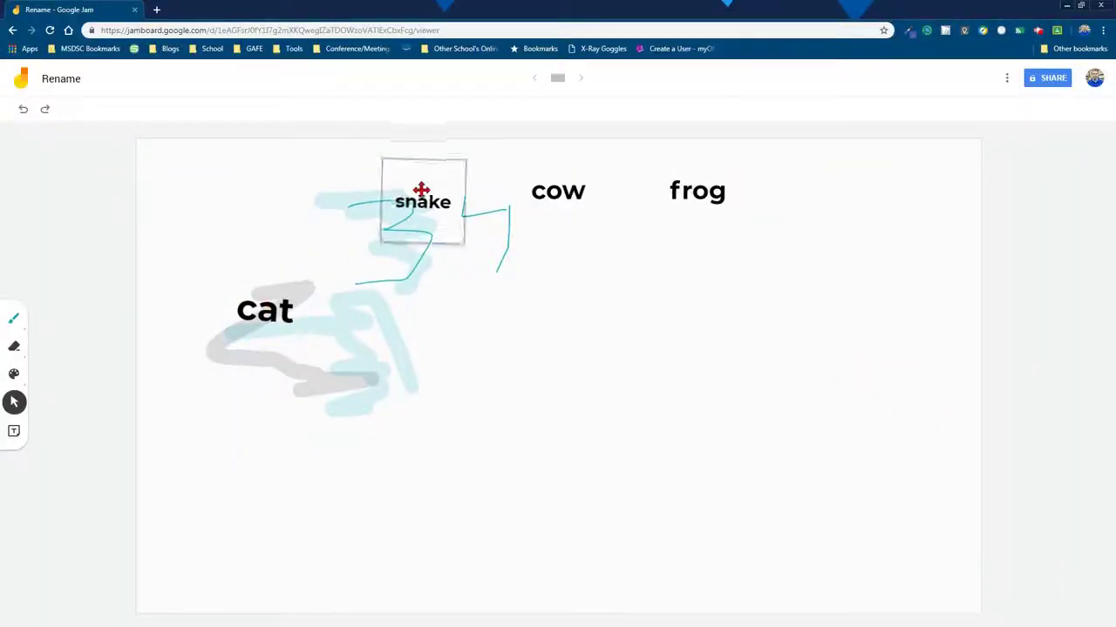
- Spread the snake, cow, frog and cat notes around the frame
{"action": "left_click_drag", "start_coordinate": [421, 192], "coordinate": [469, 290]}
{"action": "mouse_move", "coordinate": [567, 182]}
{"action": "left_mouse_down"}
{"action": "mouse_move", "coordinate": [620, 271]}
{"action": "mouse_move", "coordinate": [638, 364]}
{"action": "left_mouse_up"}
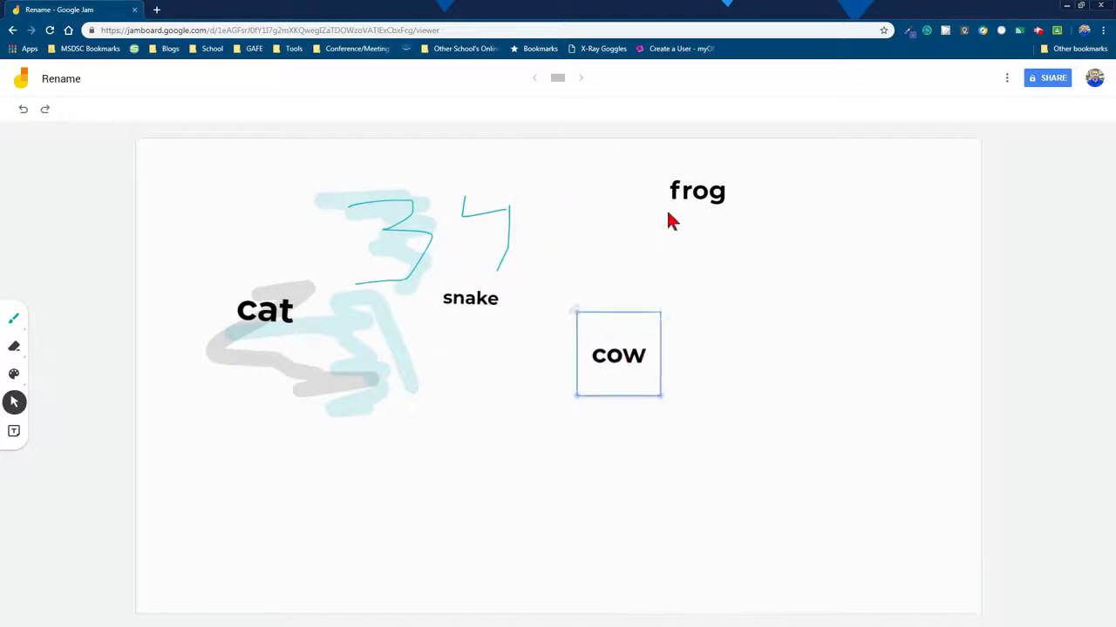
{"action": "left_click_drag", "start_coordinate": [667, 219], "coordinate": [750, 411]}
{"action": "left_click_drag", "start_coordinate": [481, 306], "coordinate": [397, 445]}
{"action": "left_click_drag", "start_coordinate": [269, 312], "coordinate": [350, 310]}
{"action": "left_click_drag", "start_coordinate": [418, 436], "coordinate": [458, 411]}
- Erase the blue 3 and 4 and all leftover pen strokes around the notes
{"action": "left_click", "coordinate": [14, 346]}
{"action": "mouse_move", "coordinate": [336, 200]}
{"action": "left_mouse_down"}
{"action": "mouse_move", "coordinate": [400, 213]}
{"action": "mouse_move", "coordinate": [493, 184]}
{"action": "mouse_move", "coordinate": [426, 309]}
{"action": "mouse_move", "coordinate": [409, 236]}
{"action": "left_mouse_up"}
{"action": "mouse_move", "coordinate": [469, 216]}
{"action": "left_mouse_down"}
{"action": "mouse_move", "coordinate": [423, 244]}
{"action": "mouse_move", "coordinate": [284, 289]}
{"action": "mouse_move", "coordinate": [311, 330]}
{"action": "mouse_move", "coordinate": [221, 341]}
{"action": "mouse_move", "coordinate": [383, 383]}
{"action": "mouse_move", "coordinate": [327, 399]}
{"action": "mouse_move", "coordinate": [340, 376]}
{"action": "left_mouse_up"}
{"action": "mouse_move", "coordinate": [397, 340]}
{"action": "left_mouse_down"}
{"action": "mouse_move", "coordinate": [229, 363]}
{"action": "mouse_move", "coordinate": [359, 419]}
{"action": "left_mouse_up"}
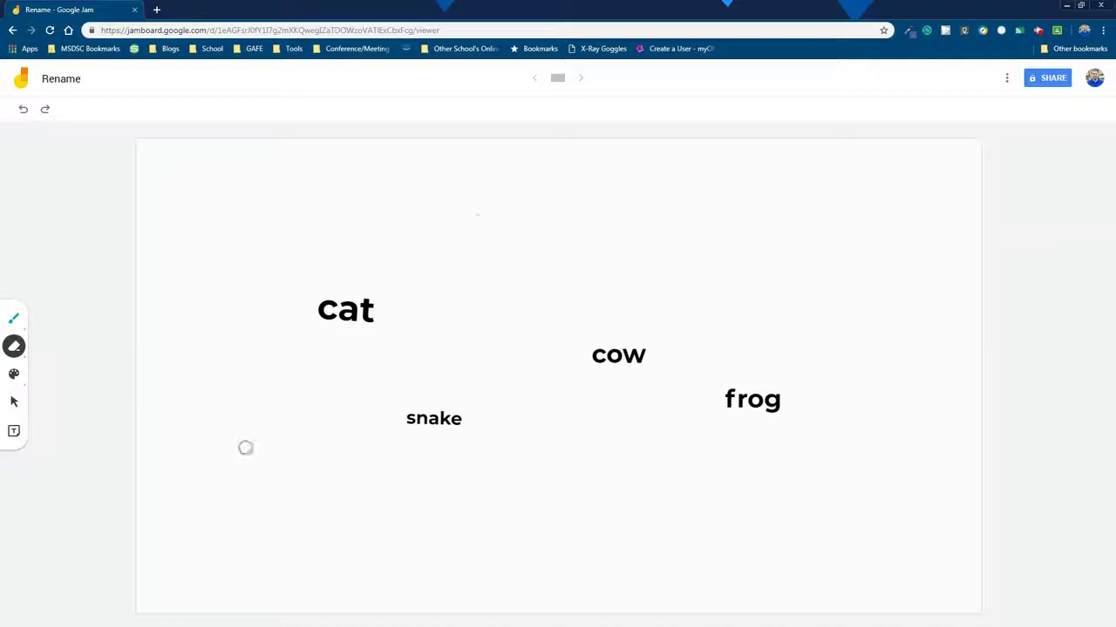
- Draw a light-blue T-chart: one vertical line and one horizontal bar across the notes
{"action": "left_click", "coordinate": [14, 320]}
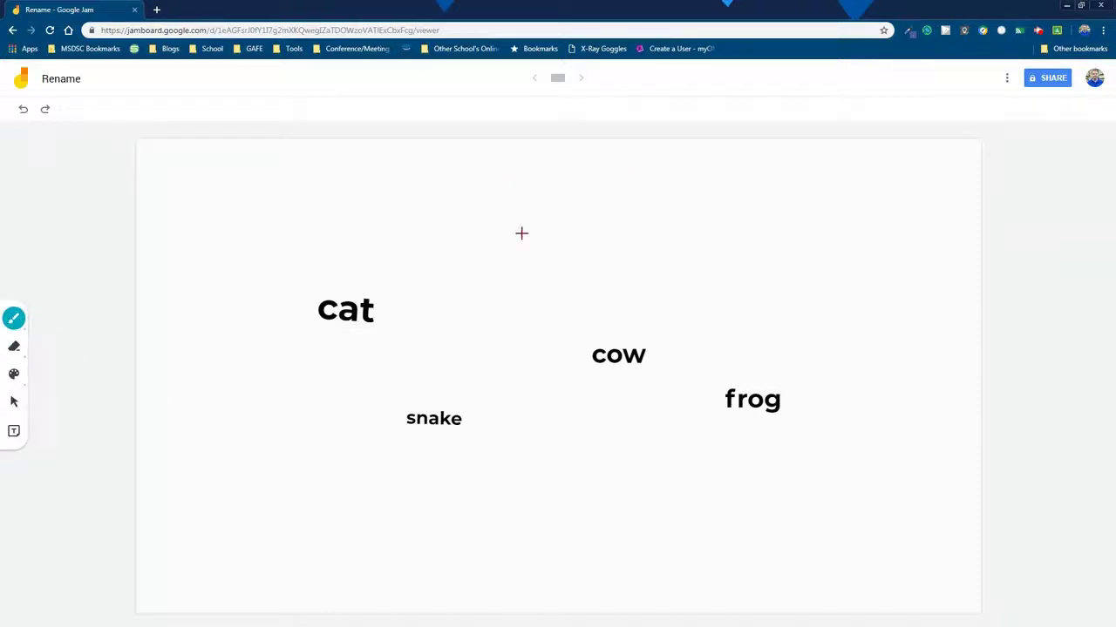
{"action": "left_click_drag", "start_coordinate": [521, 200], "coordinate": [523, 499]}
{"action": "left_click_drag", "start_coordinate": [250, 233], "coordinate": [863, 244]}
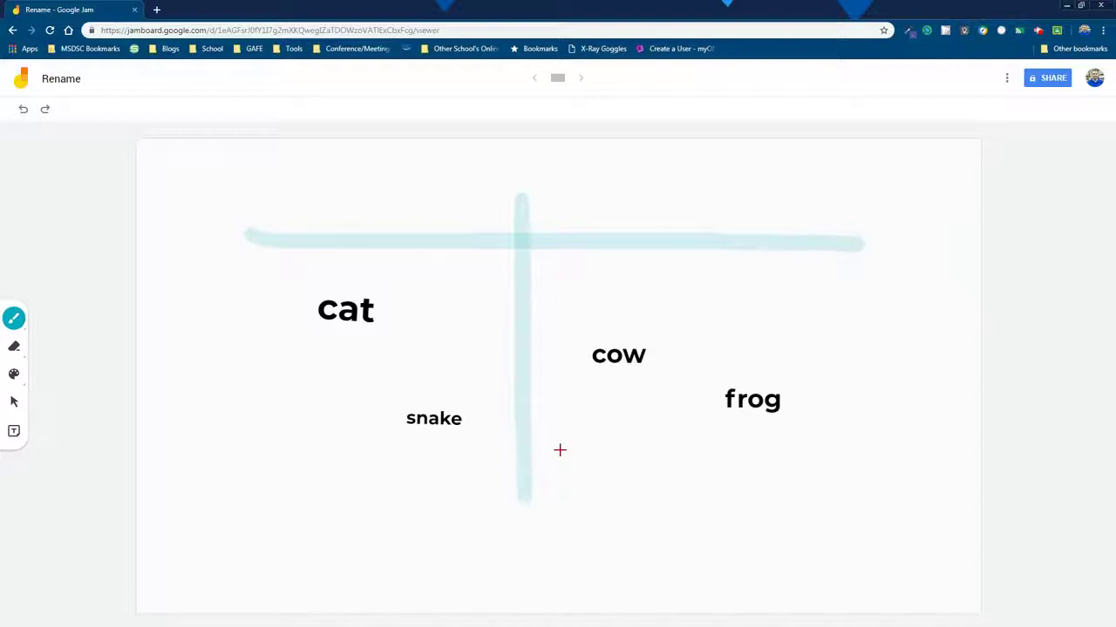
{"action": "left_click", "coordinate": [1007, 81]}
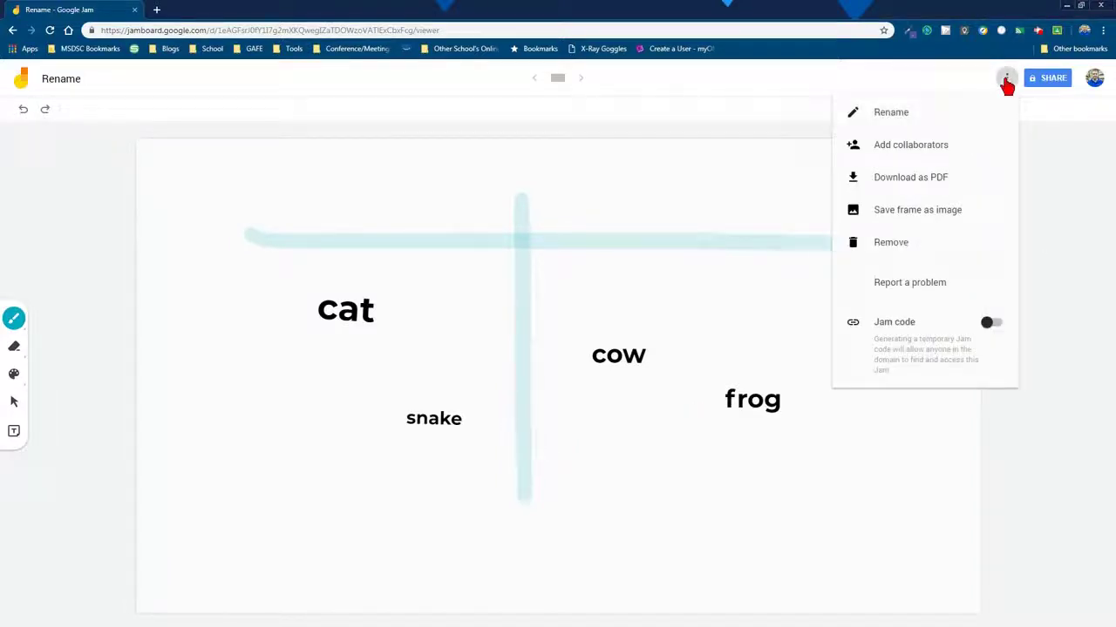
- Add the student's account as an invitee, leaving its permission unchanged
{"action": "left_click", "coordinate": [922, 148]}
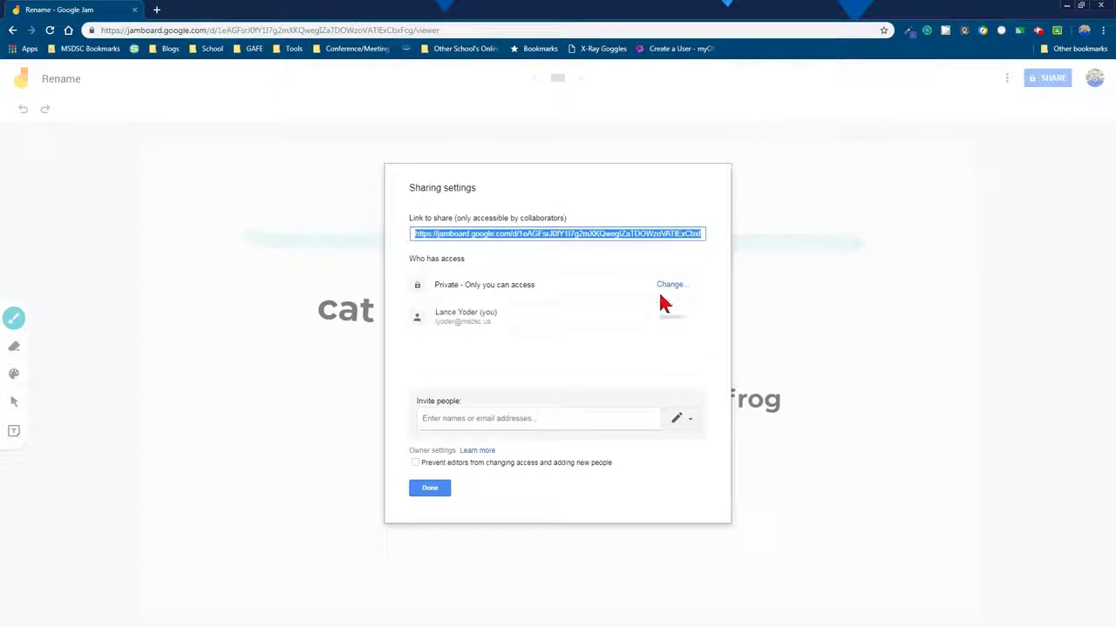
{"action": "left_click", "coordinate": [518, 419]}
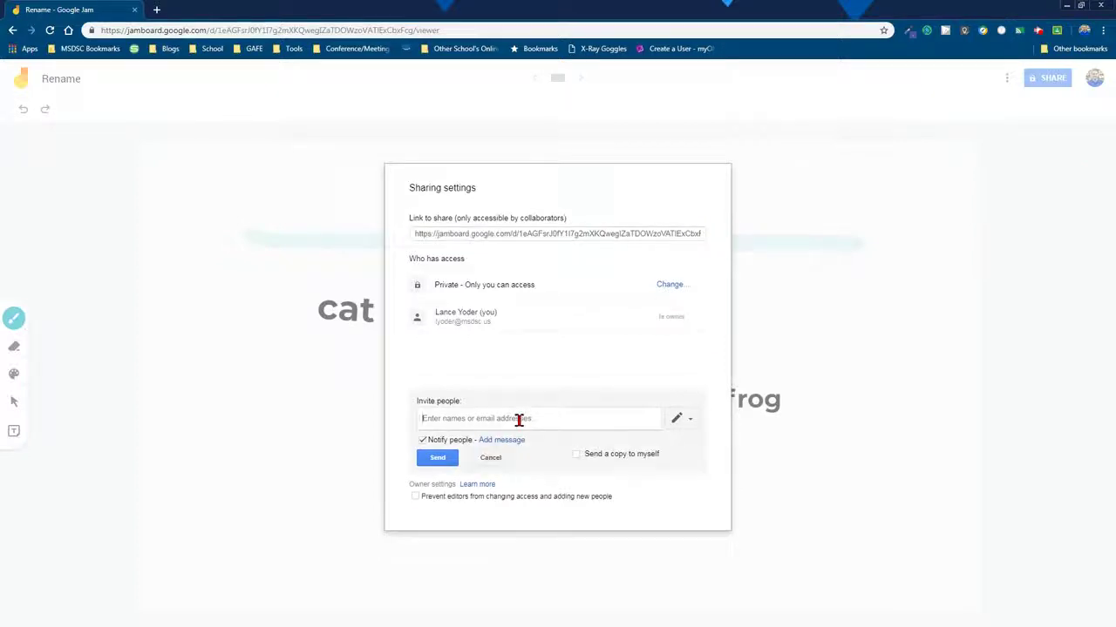
{"action": "type", "text": "fakestuden"}
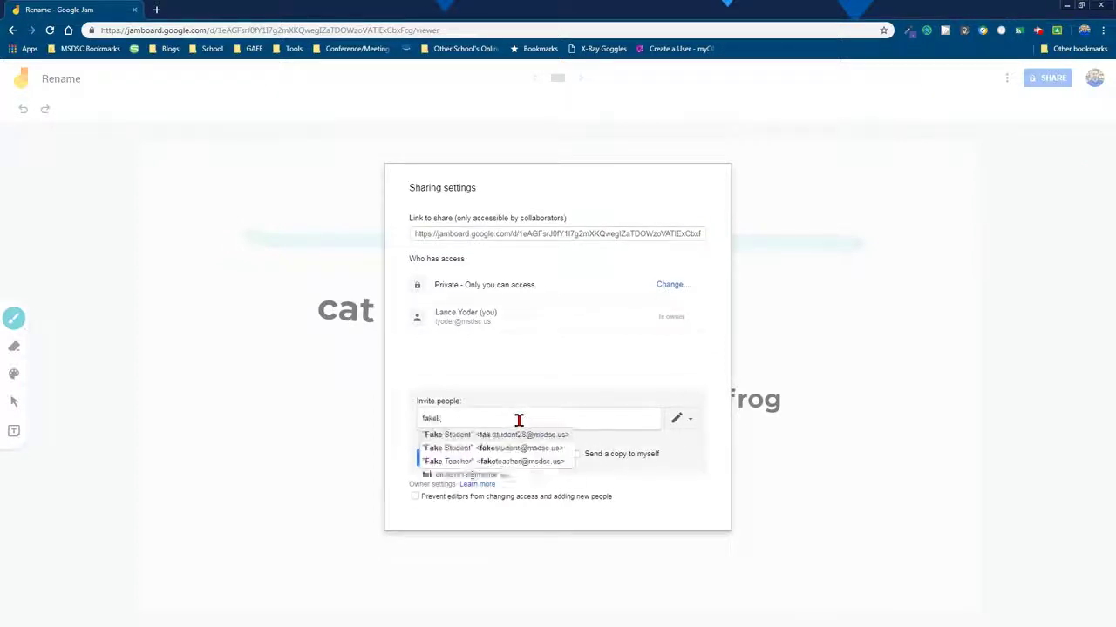
{"action": "left_click", "coordinate": [523, 453]}
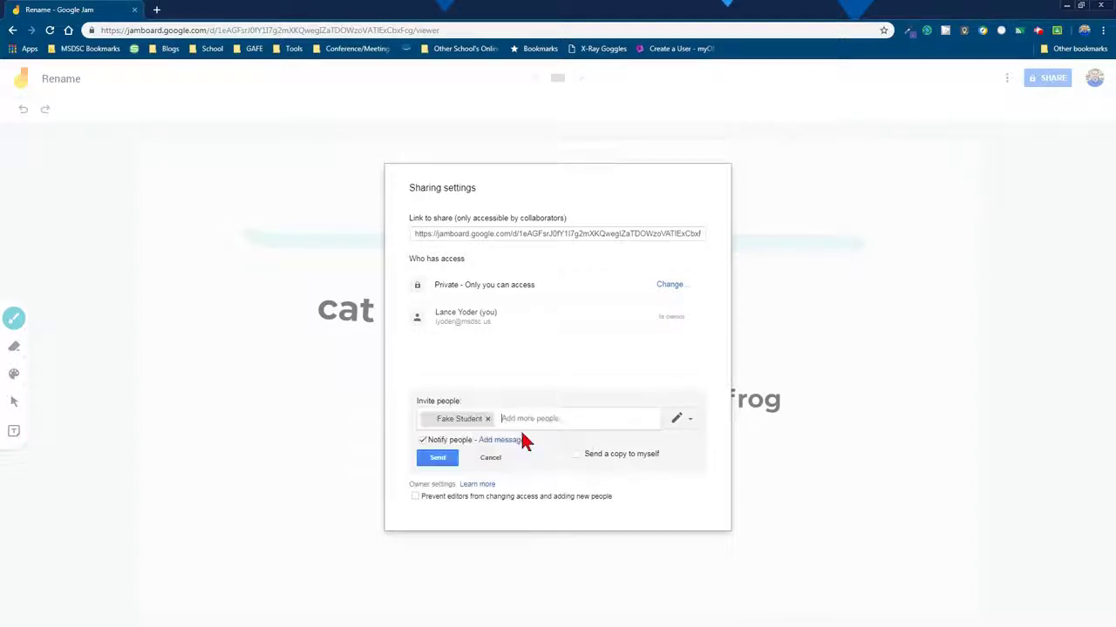
{"action": "left_click", "coordinate": [689, 420]}
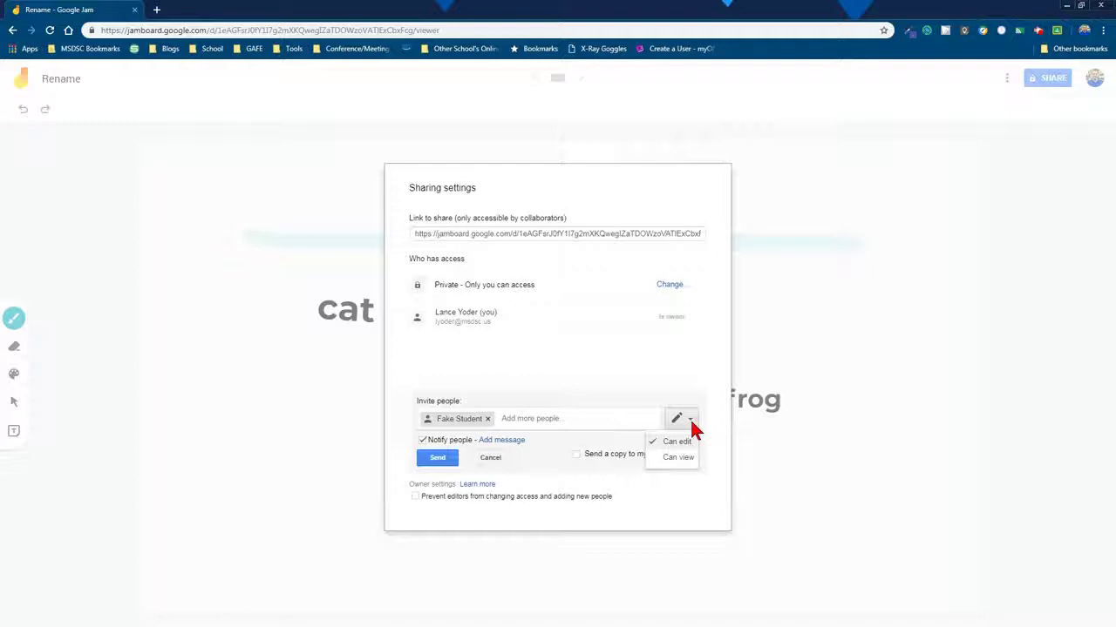
{"action": "left_click", "coordinate": [625, 487]}
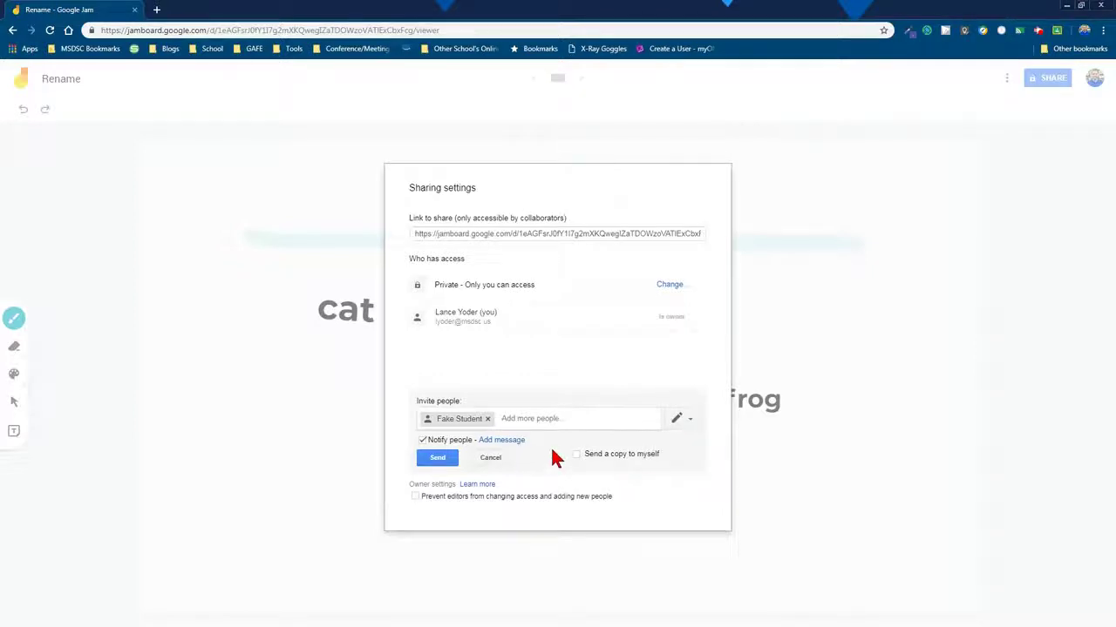
- Keep link sharing as is, send the invitation, and close the sharing settings
{"action": "left_click", "coordinate": [664, 285]}
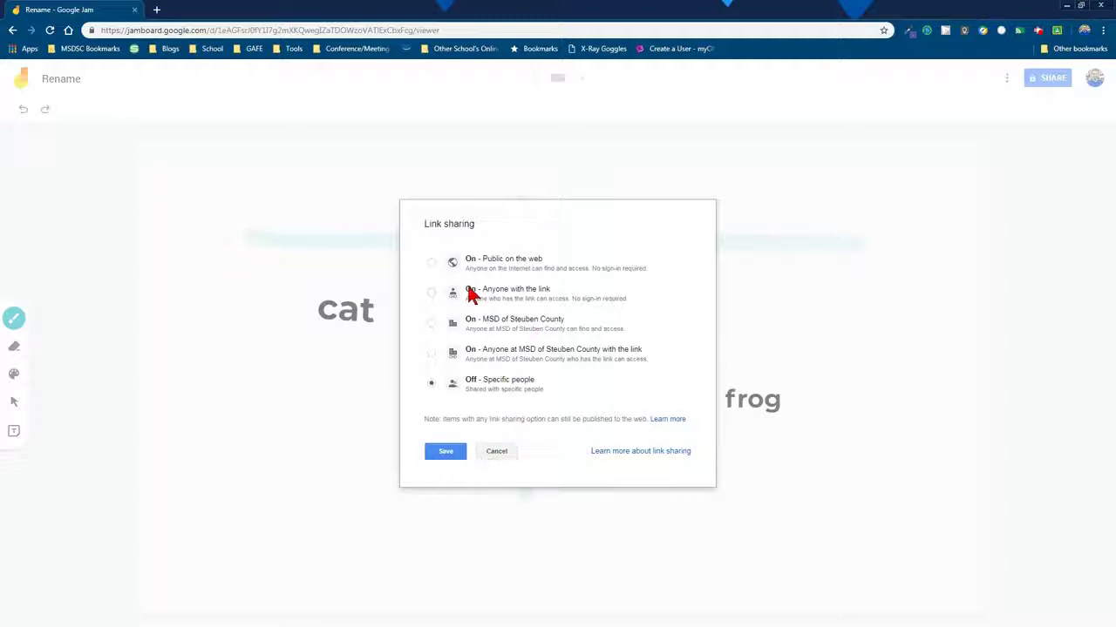
{"action": "left_click", "coordinate": [496, 454]}
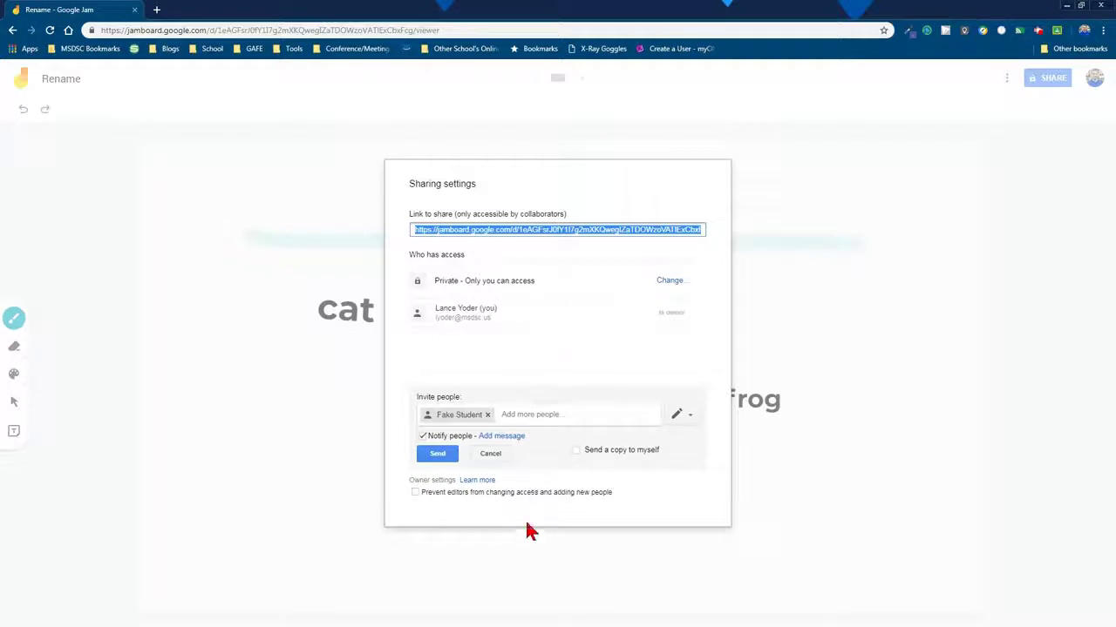
{"action": "left_click", "coordinate": [454, 457]}
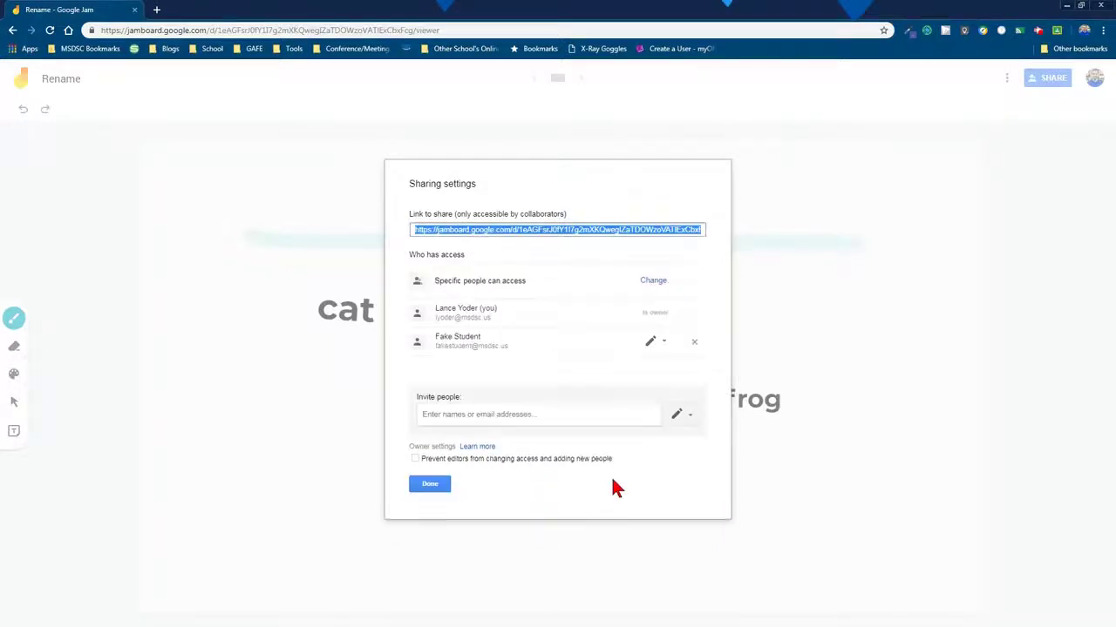
{"action": "left_click", "coordinate": [429, 484]}
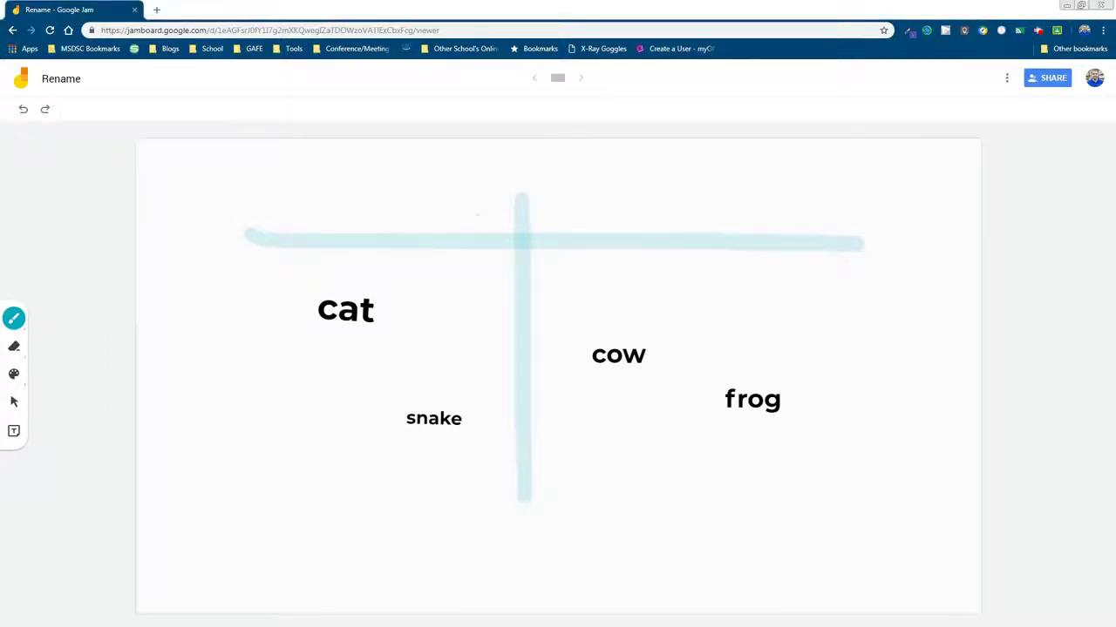
- As the student, open the shared Rename jam and undo a test stroke
{"action": "key", "text": "alt+Tab"}
{"action": "left_click_drag", "start_coordinate": [794, 24], "coordinate": [882, 26]}
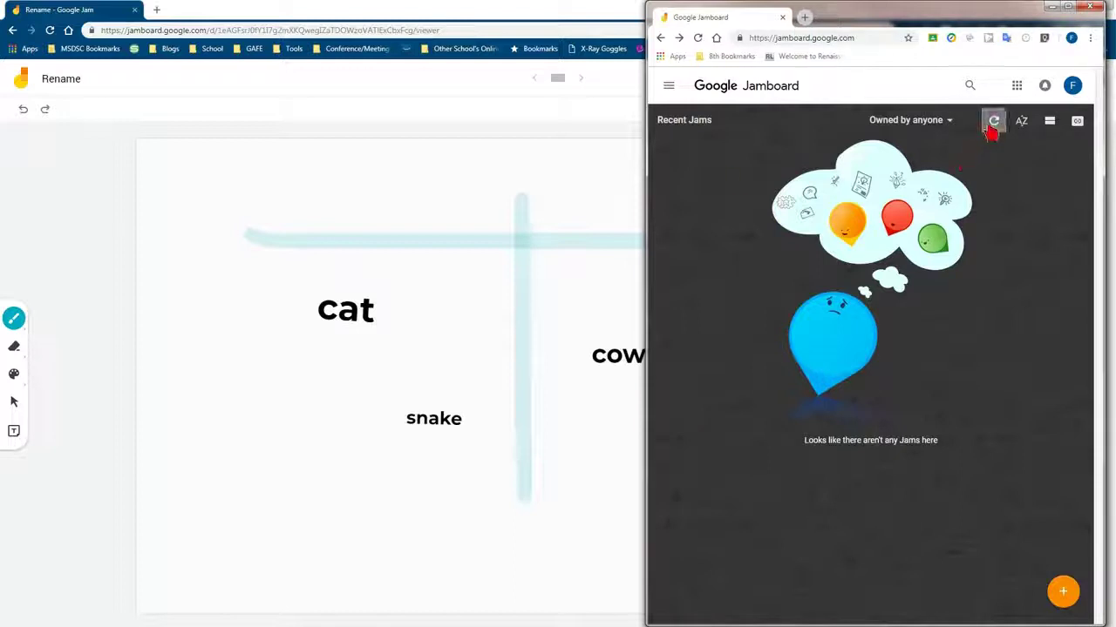
{"action": "left_click", "coordinate": [993, 120]}
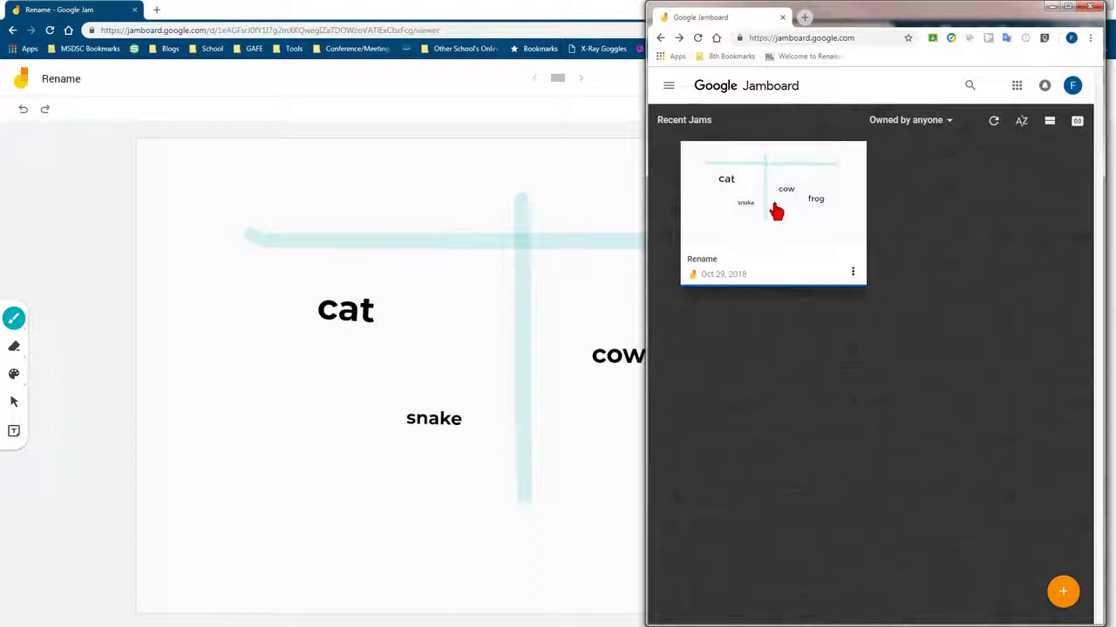
{"action": "left_click", "coordinate": [775, 211]}
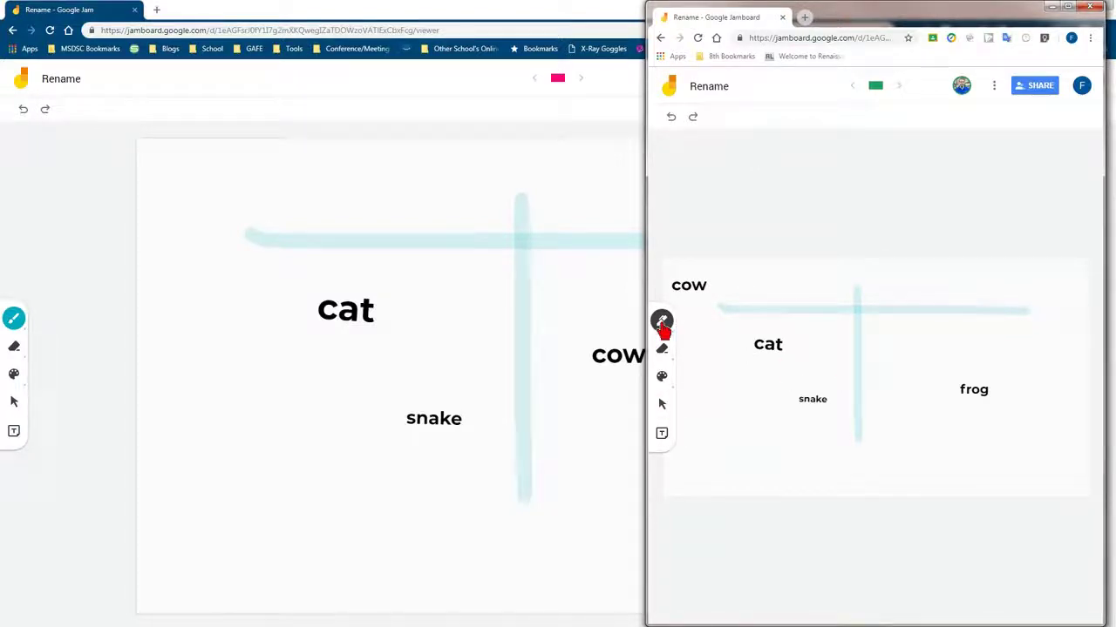
{"action": "left_click_drag", "start_coordinate": [720, 397], "coordinate": [759, 331]}
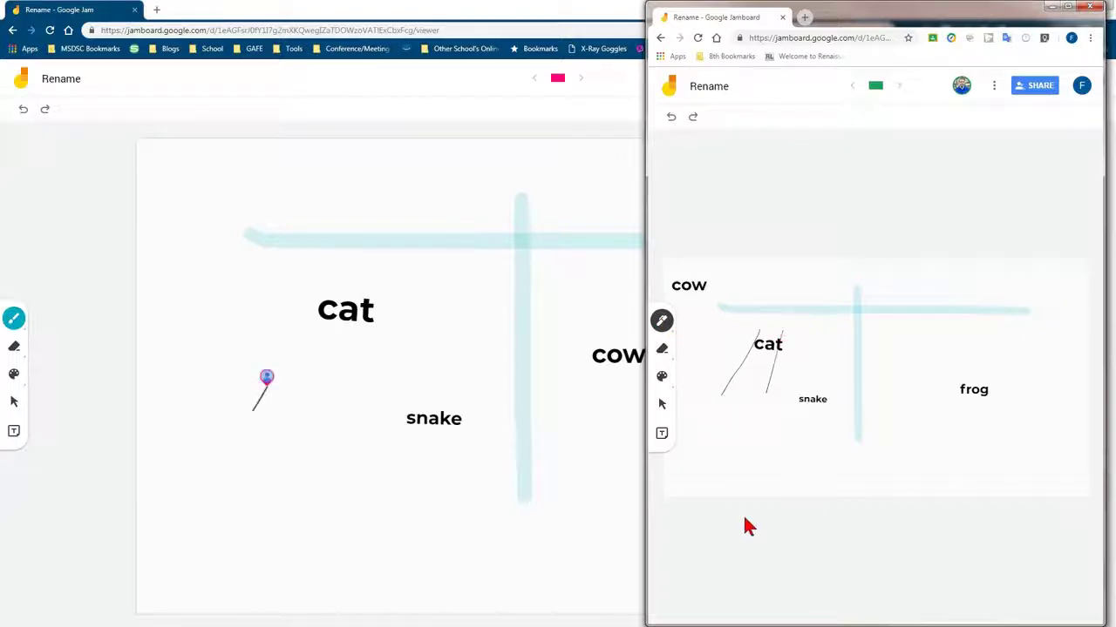
{"action": "left_click", "coordinate": [671, 122]}
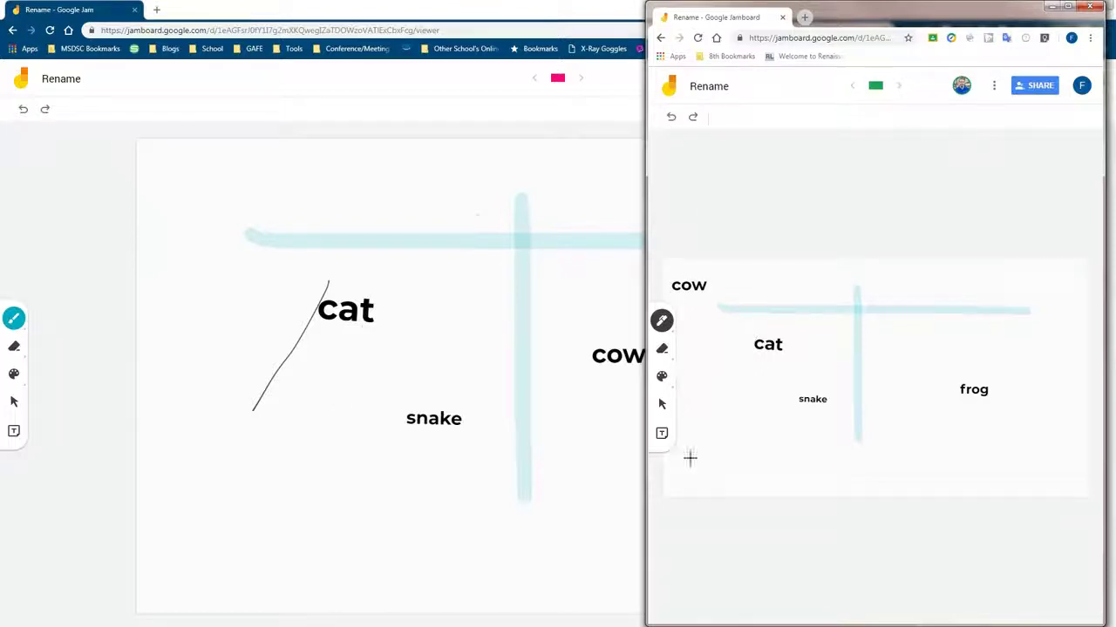
- Rearrange the cat, snake, frog and cow notes around the T-chart
{"action": "left_click", "coordinate": [661, 404]}
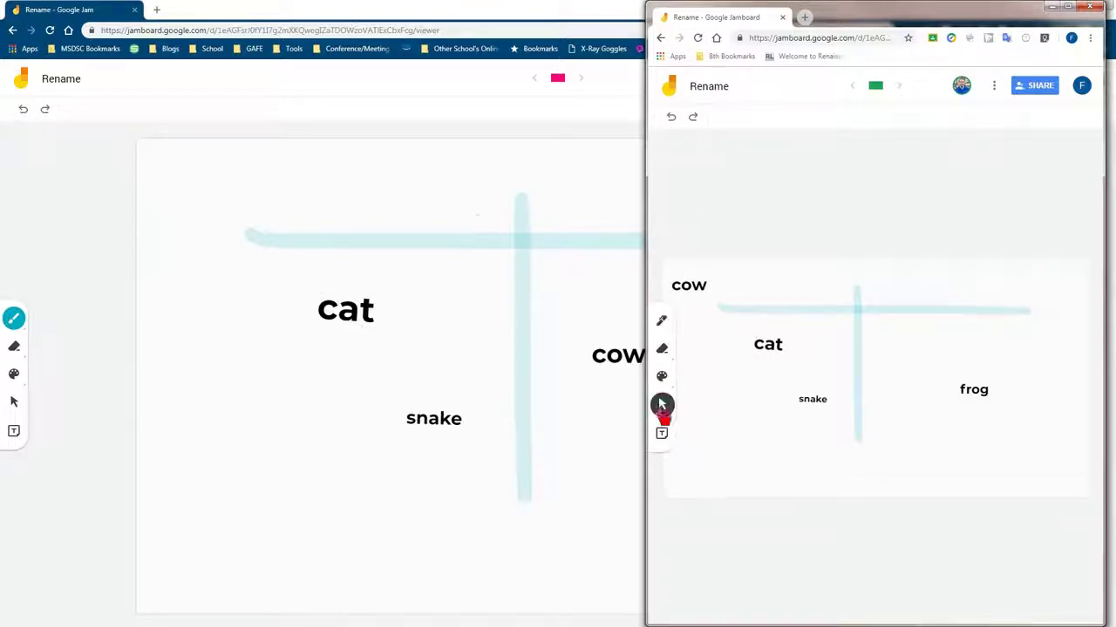
{"action": "left_click", "coordinate": [765, 349]}
{"action": "left_click_drag", "start_coordinate": [814, 402], "coordinate": [821, 399]}
{"action": "left_click_drag", "start_coordinate": [961, 391], "coordinate": [943, 380]}
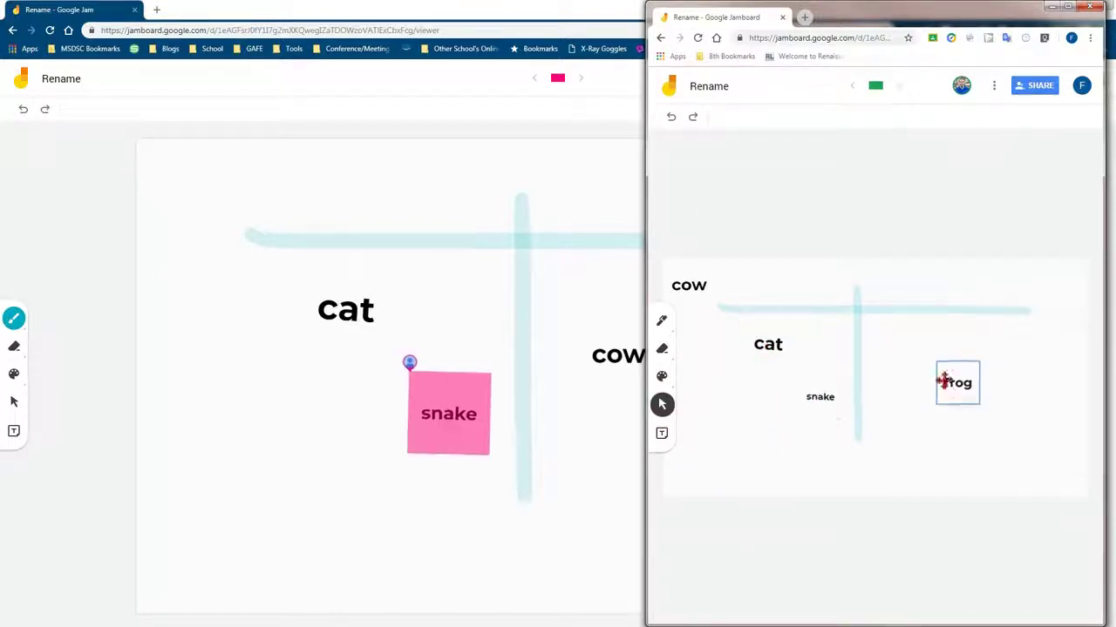
{"action": "left_click", "coordinate": [867, 332]}
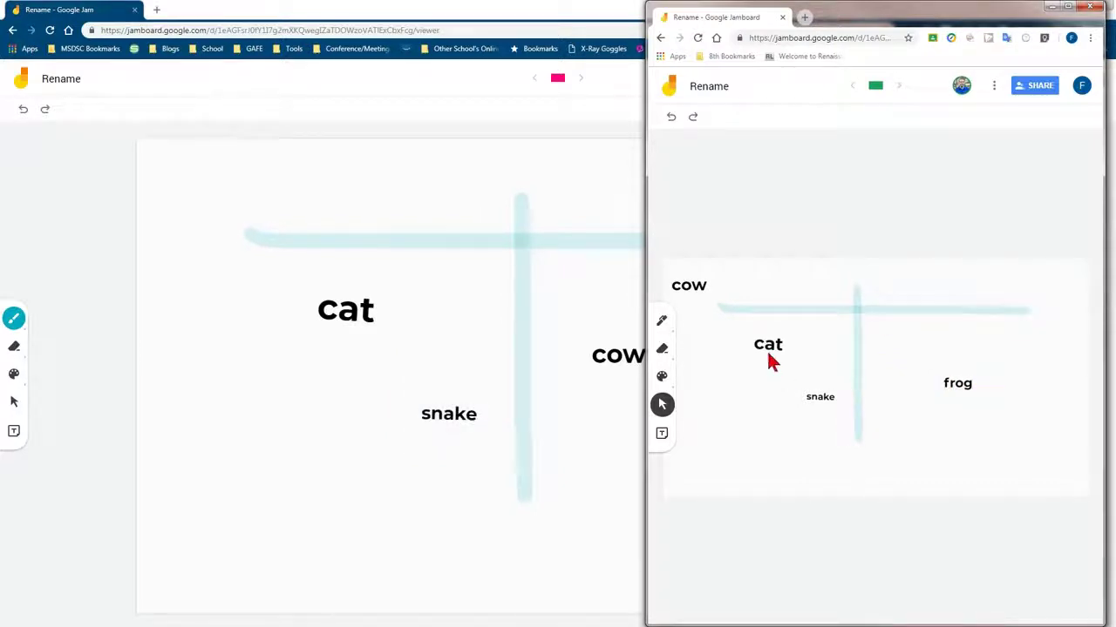
{"action": "left_click_drag", "start_coordinate": [767, 349], "coordinate": [736, 360]}
{"action": "left_click_drag", "start_coordinate": [814, 403], "coordinate": [799, 385]}
{"action": "left_click_drag", "start_coordinate": [958, 376], "coordinate": [930, 414]}
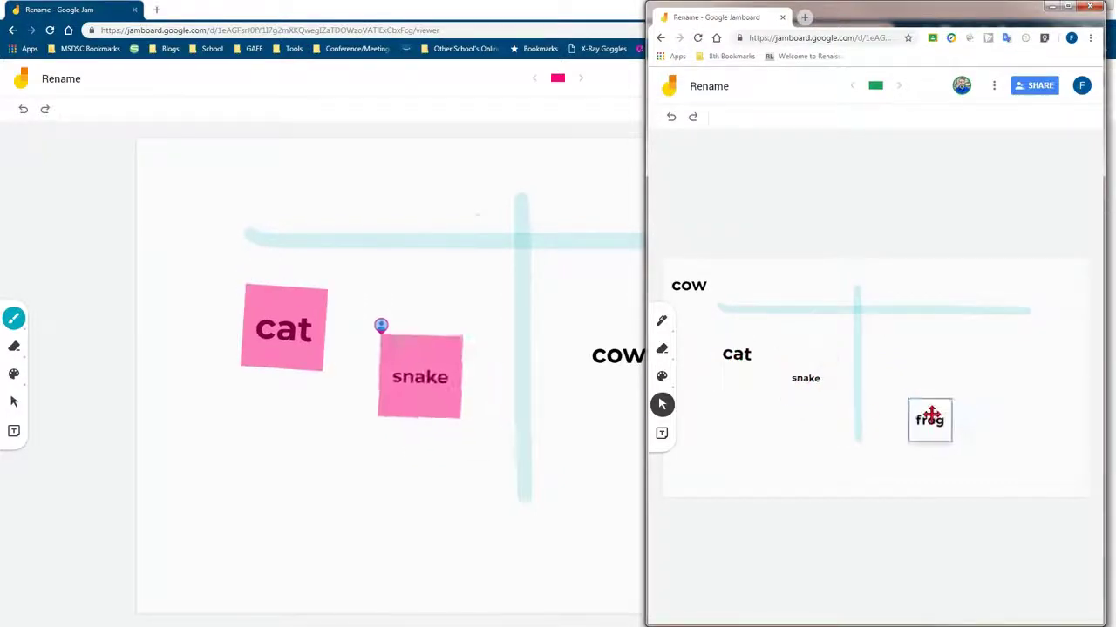
{"action": "left_click_drag", "start_coordinate": [702, 291], "coordinate": [946, 366]}
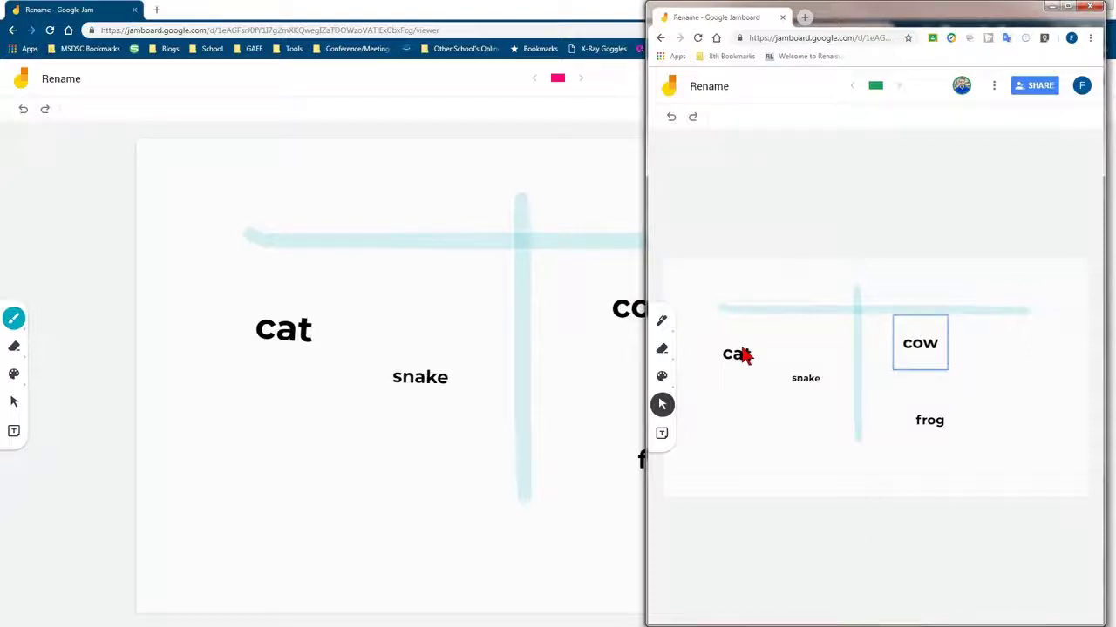
{"action": "left_click_drag", "start_coordinate": [742, 354], "coordinate": [763, 342]}
{"action": "left_click_drag", "start_coordinate": [802, 387], "coordinate": [789, 389]}
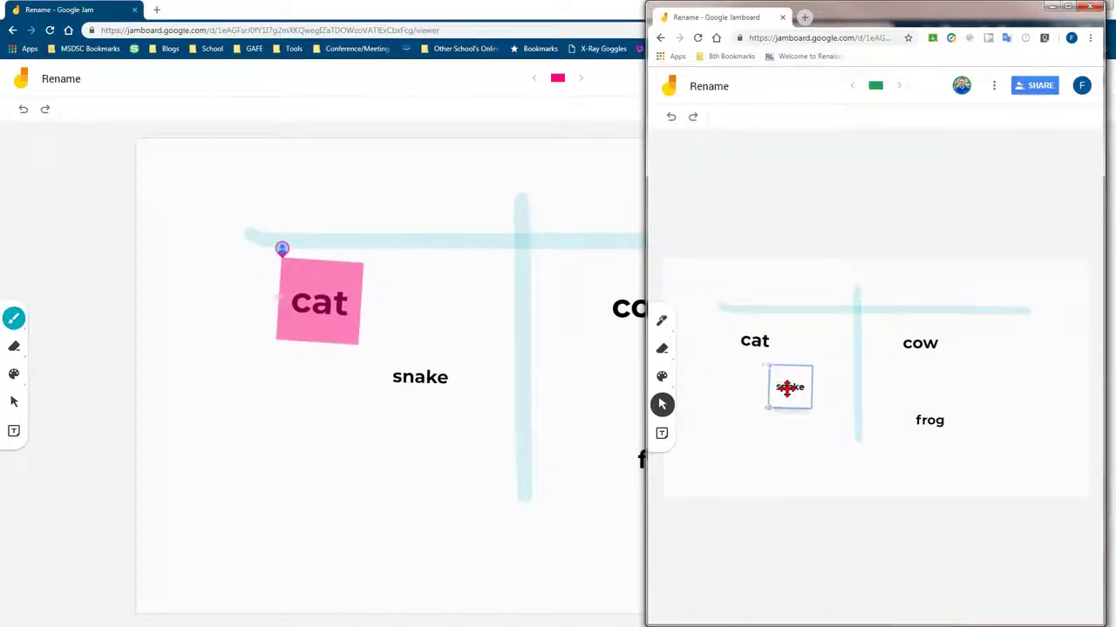
{"action": "left_click", "coordinate": [765, 345]}
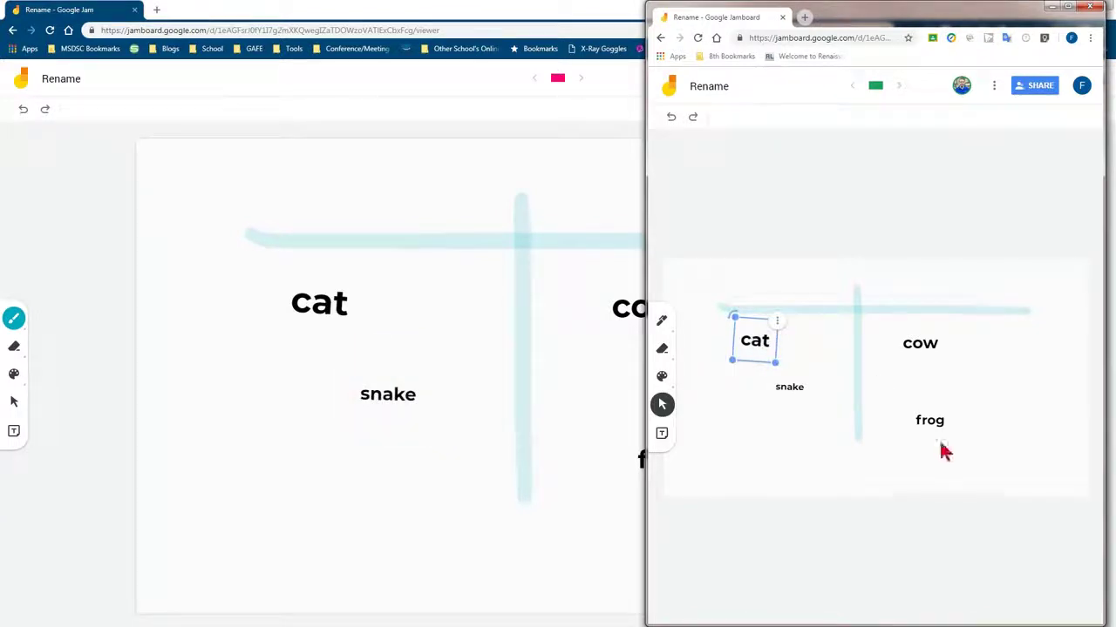
{"action": "left_click", "coordinate": [959, 424]}
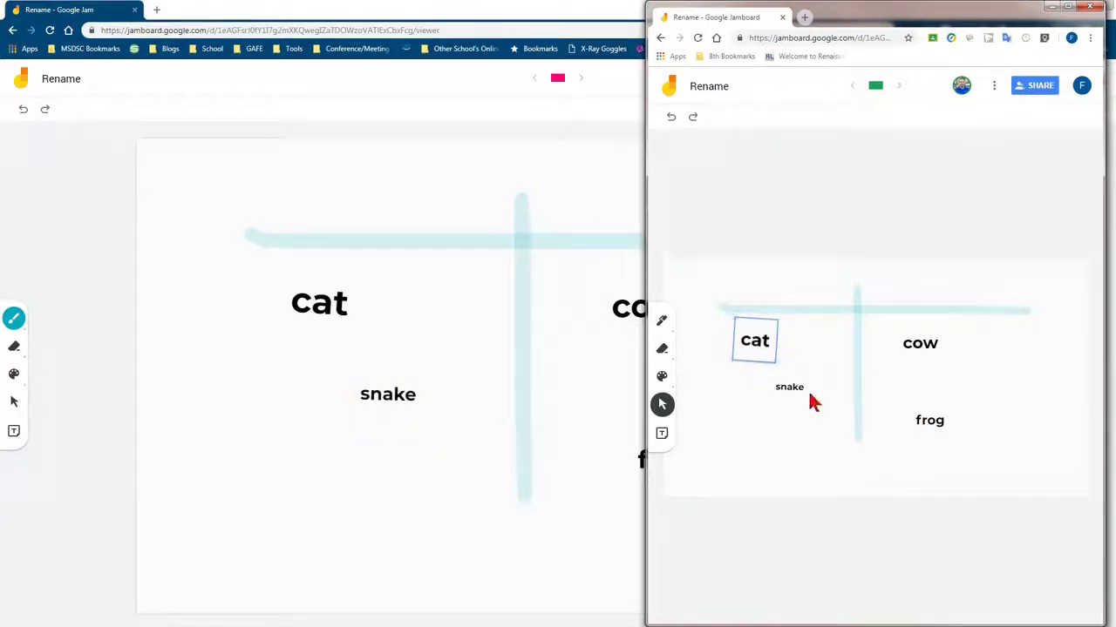
- Make the cat and cow notes orange and move cow under cat on the left
{"action": "left_click", "coordinate": [754, 342]}
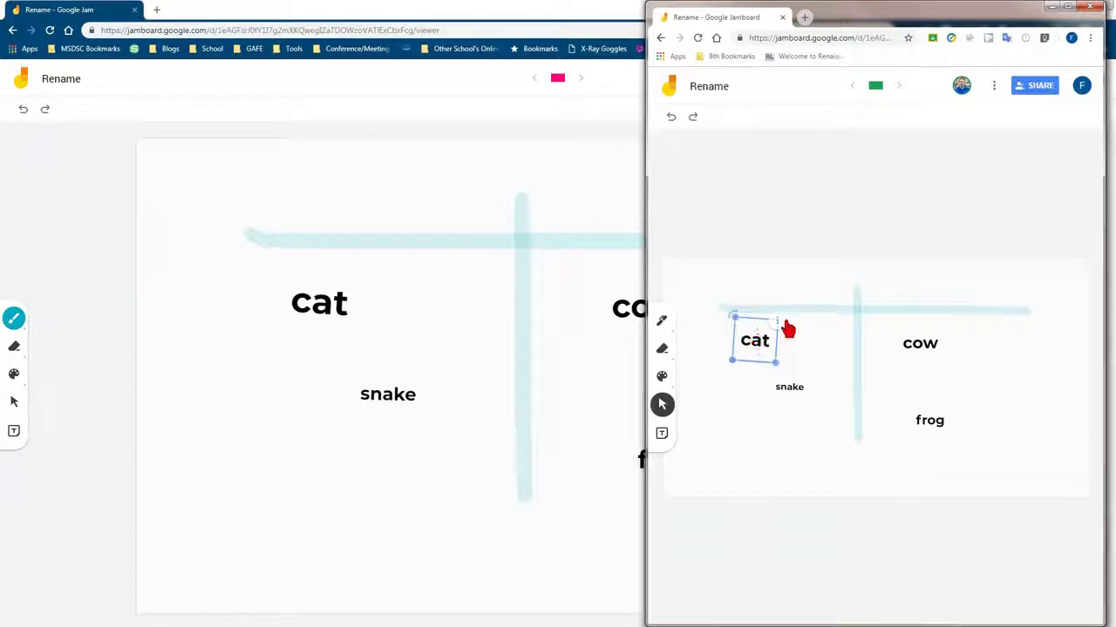
{"action": "left_click", "coordinate": [776, 322]}
{"action": "left_click", "coordinate": [803, 323]}
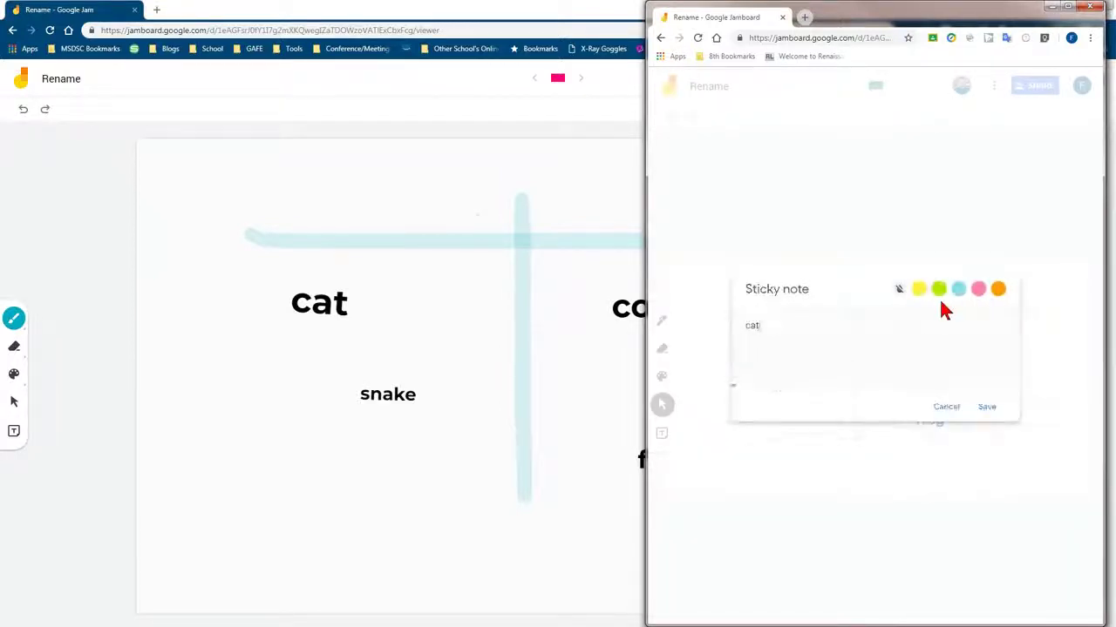
{"action": "left_click", "coordinate": [998, 289]}
{"action": "left_click", "coordinate": [988, 408]}
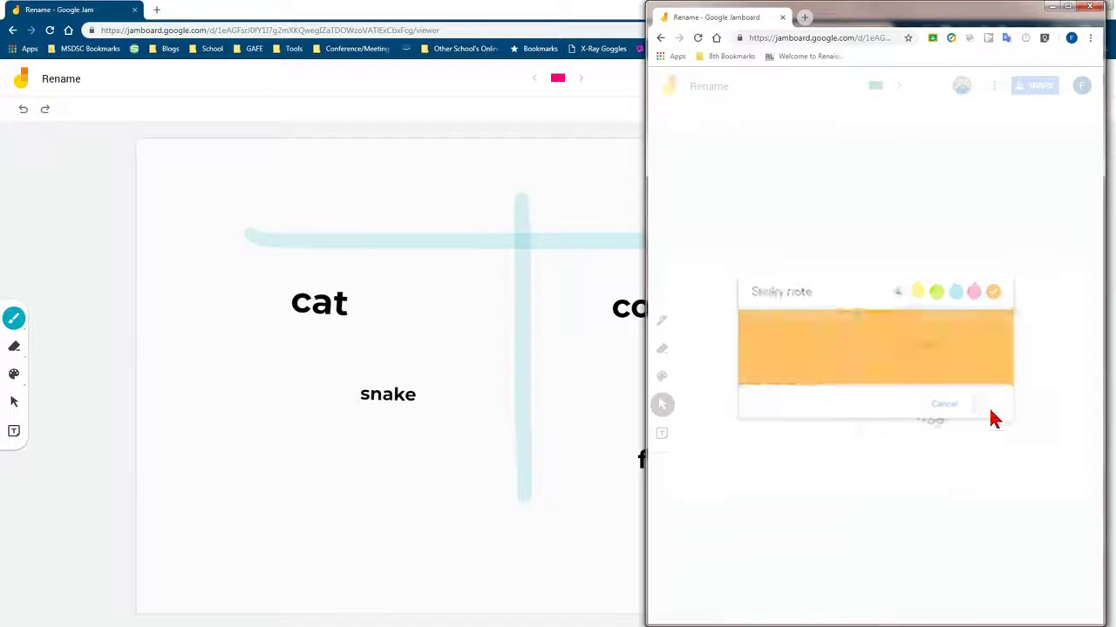
{"action": "left_click", "coordinate": [934, 345]}
{"action": "left_click", "coordinate": [950, 321]}
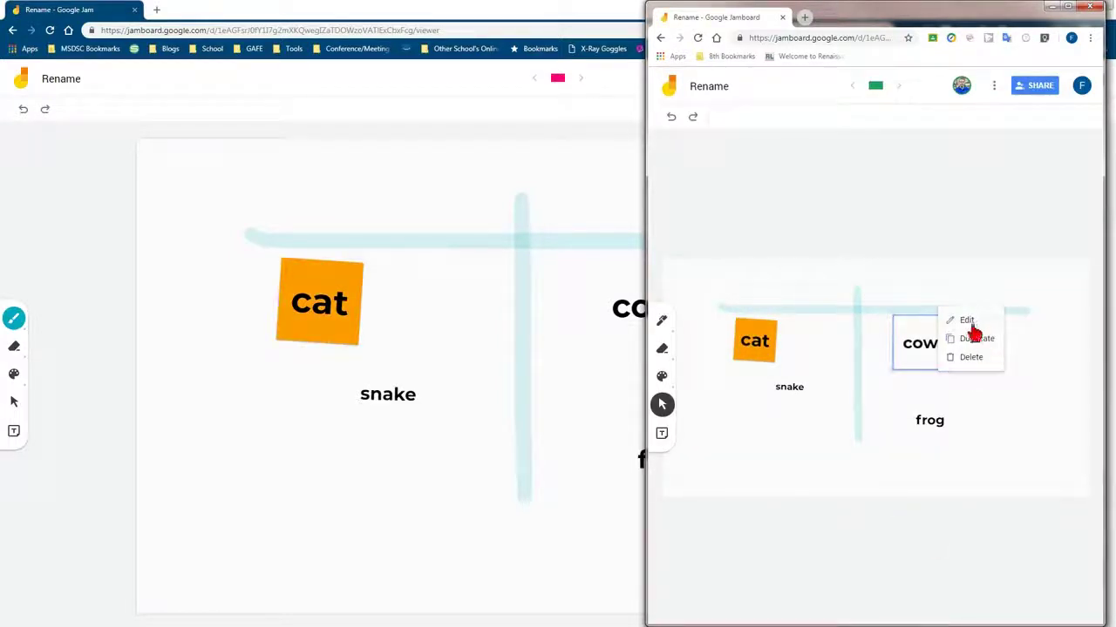
{"action": "left_click", "coordinate": [968, 324]}
{"action": "left_click", "coordinate": [996, 290]}
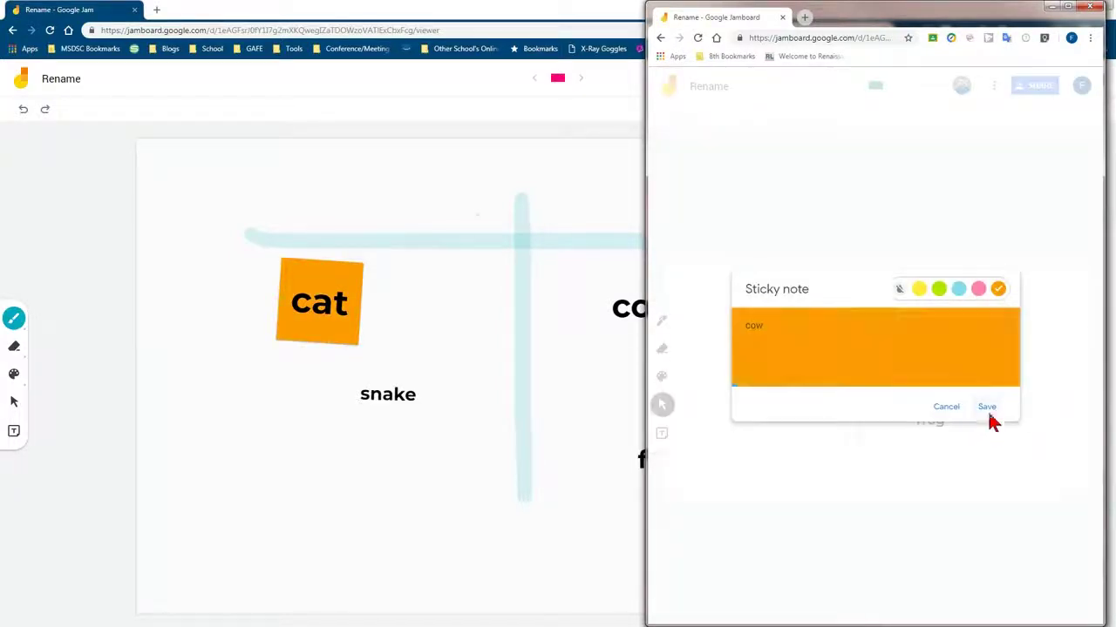
{"action": "left_click", "coordinate": [989, 410]}
{"action": "left_click_drag", "start_coordinate": [938, 356], "coordinate": [765, 417]}
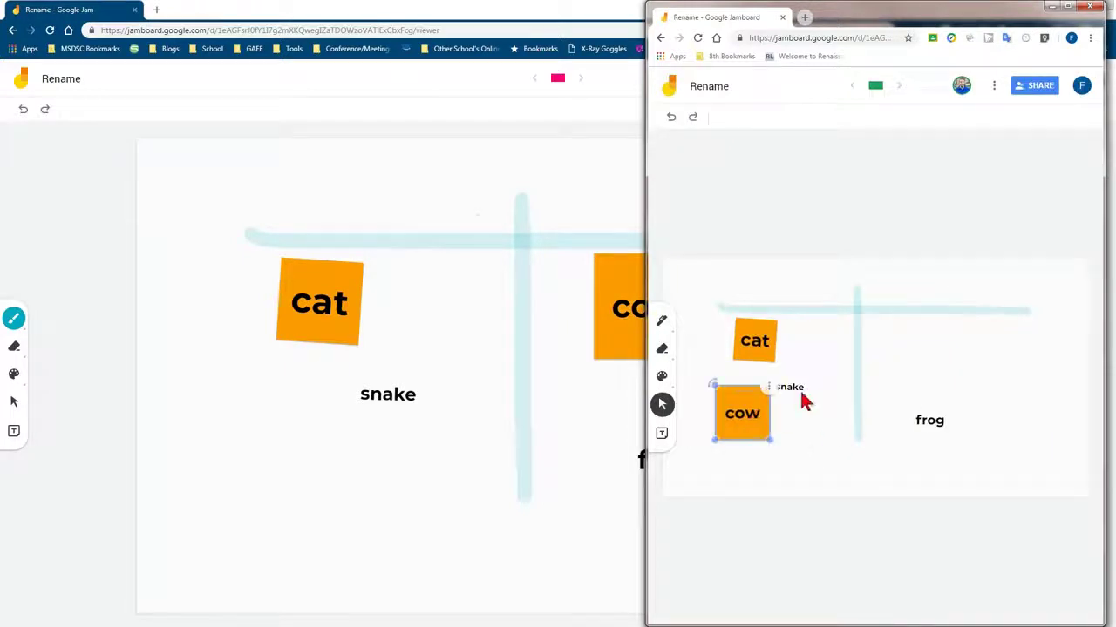
- Make the snake and frog notes green, with snake moved into the right column
{"action": "left_click", "coordinate": [798, 387]}
{"action": "left_click", "coordinate": [811, 369]}
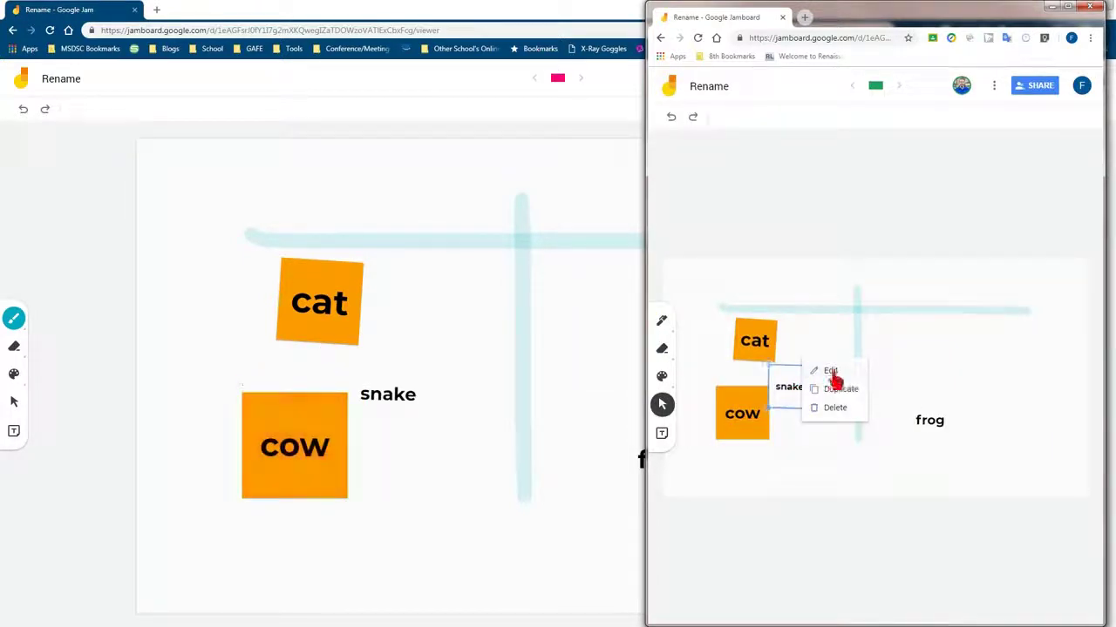
{"action": "left_click", "coordinate": [831, 374]}
{"action": "left_click", "coordinate": [939, 289]}
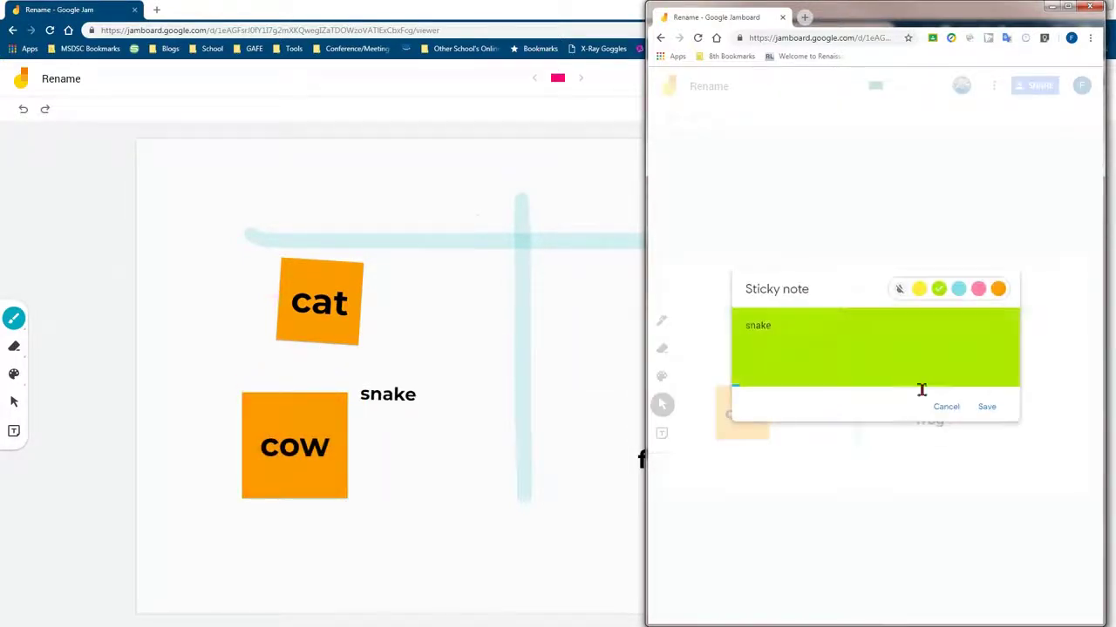
{"action": "left_click", "coordinate": [987, 407]}
{"action": "left_click_drag", "start_coordinate": [803, 393], "coordinate": [905, 352]}
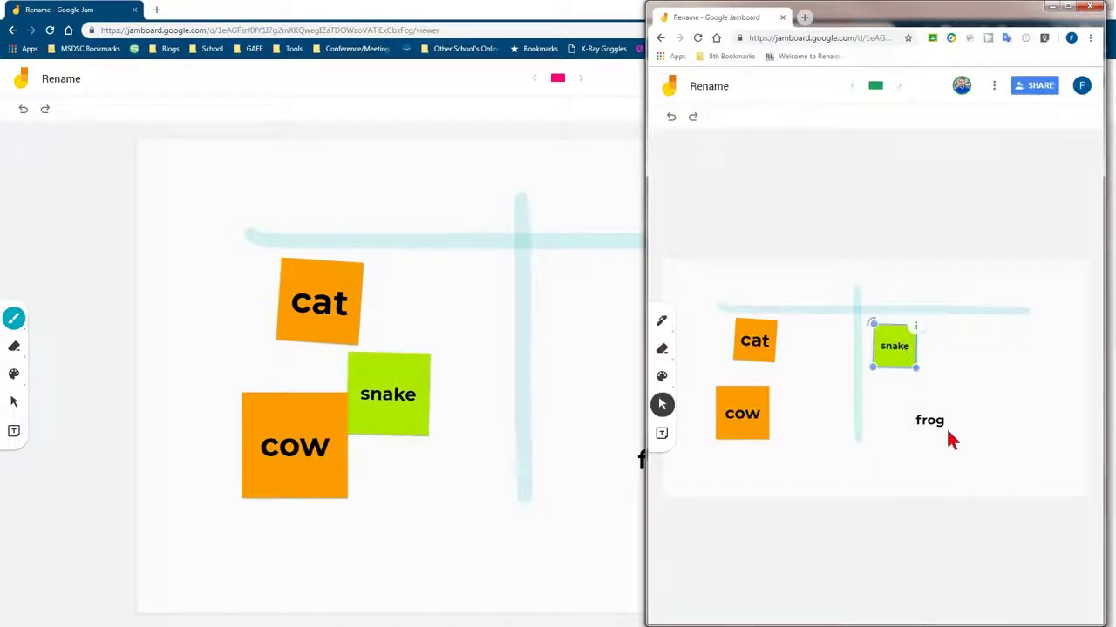
{"action": "left_click", "coordinate": [943, 434]}
{"action": "left_click", "coordinate": [951, 405]}
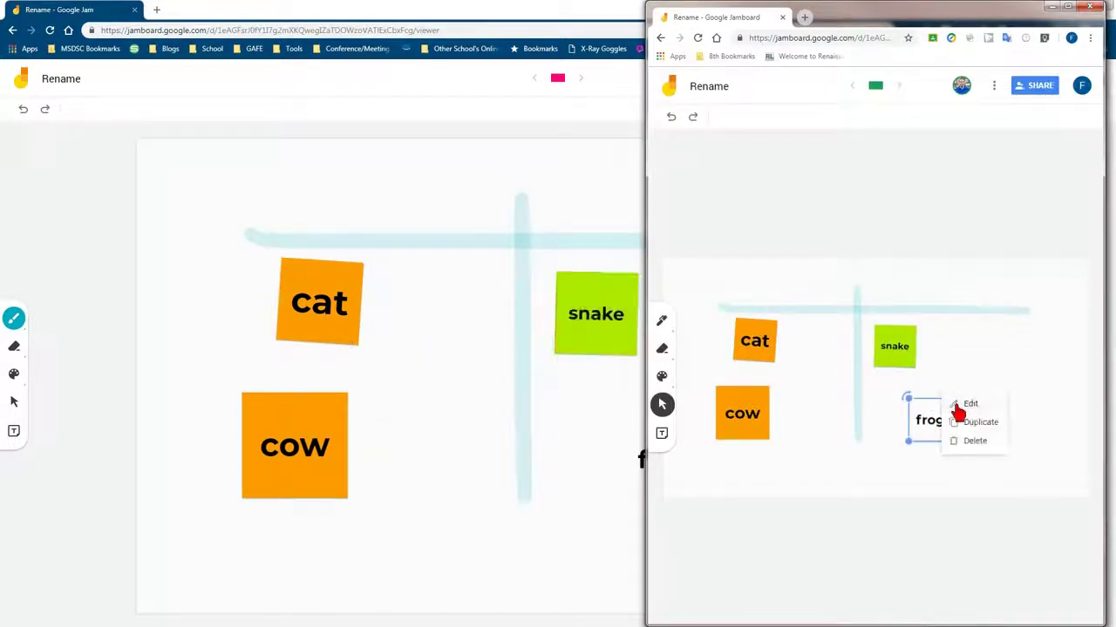
{"action": "left_click", "coordinate": [969, 405]}
{"action": "left_click", "coordinate": [938, 289]}
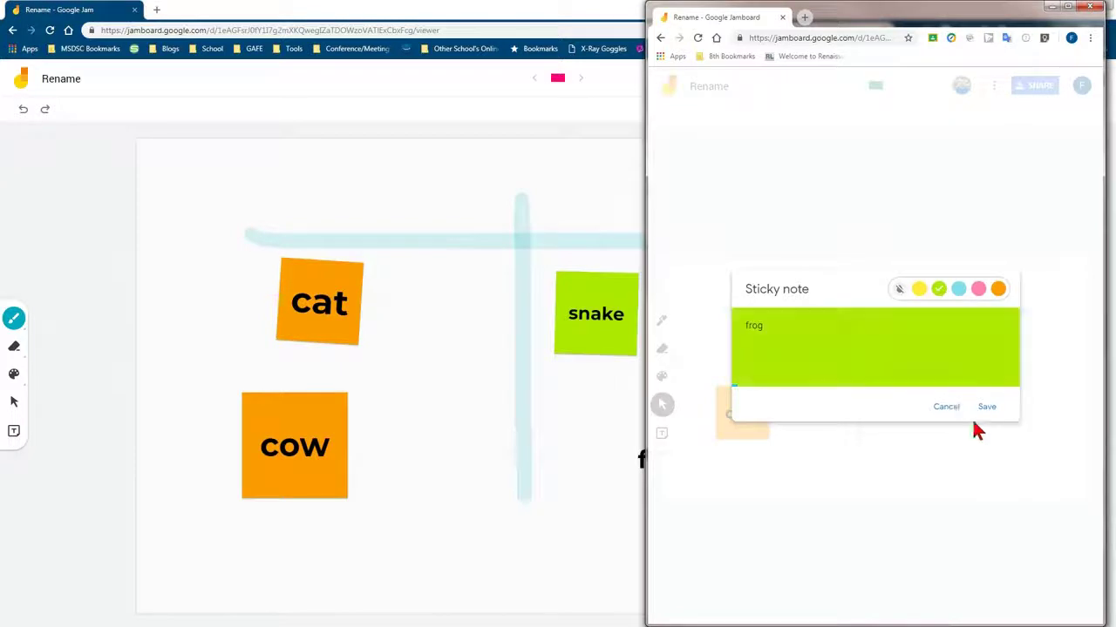
{"action": "left_click", "coordinate": [987, 407]}
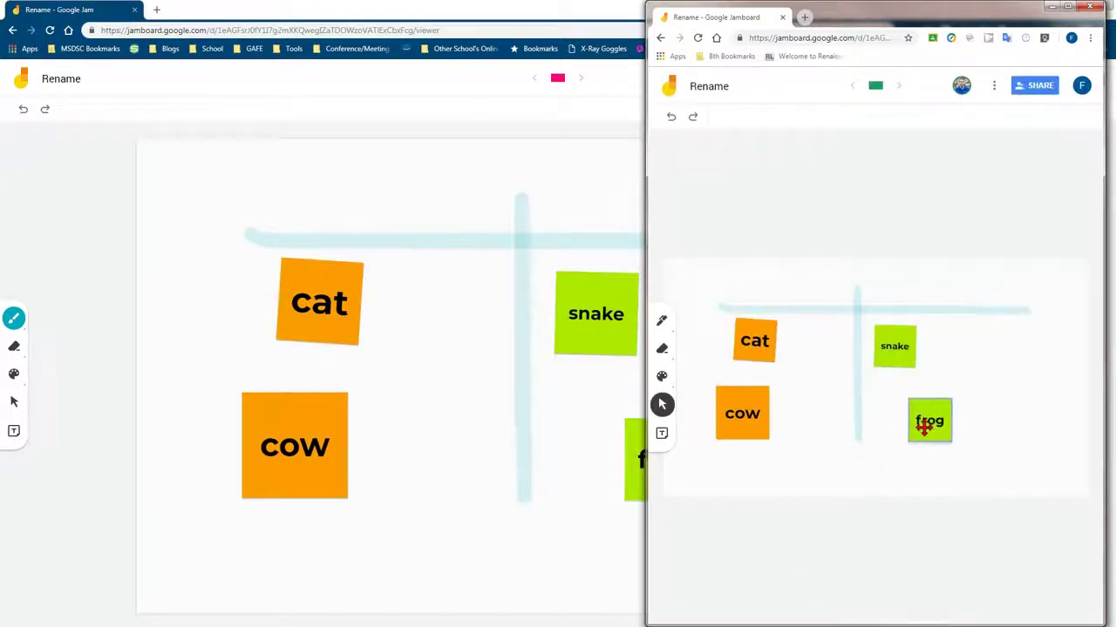
- Fine-tune placement: cat and cow stacked left, snake and frog stacked right
{"action": "left_click_drag", "start_coordinate": [926, 424], "coordinate": [889, 420]}
{"action": "left_click_drag", "start_coordinate": [759, 398], "coordinate": [800, 382]}
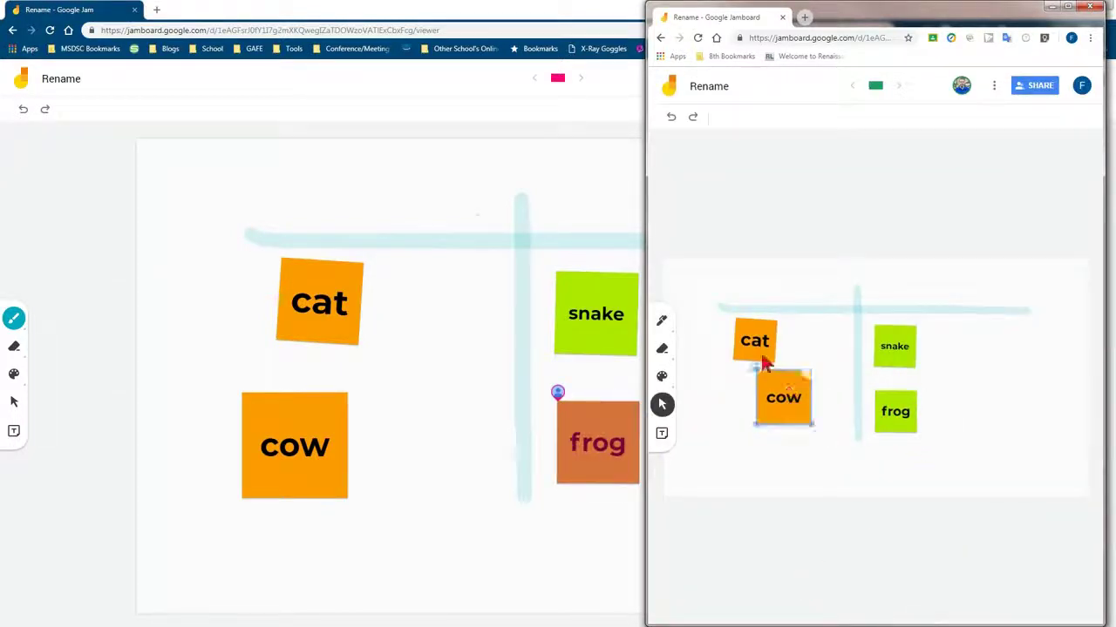
{"action": "left_click_drag", "start_coordinate": [761, 348], "coordinate": [774, 351]}
{"action": "left_click_drag", "start_coordinate": [796, 404], "coordinate": [783, 406]}
{"action": "mouse_move", "coordinate": [907, 364]}
{"action": "left_mouse_down"}
{"action": "mouse_move", "coordinate": [901, 353]}
{"action": "mouse_move", "coordinate": [915, 348]}
{"action": "left_mouse_up"}
{"action": "left_click_drag", "start_coordinate": [910, 412], "coordinate": [913, 410]}
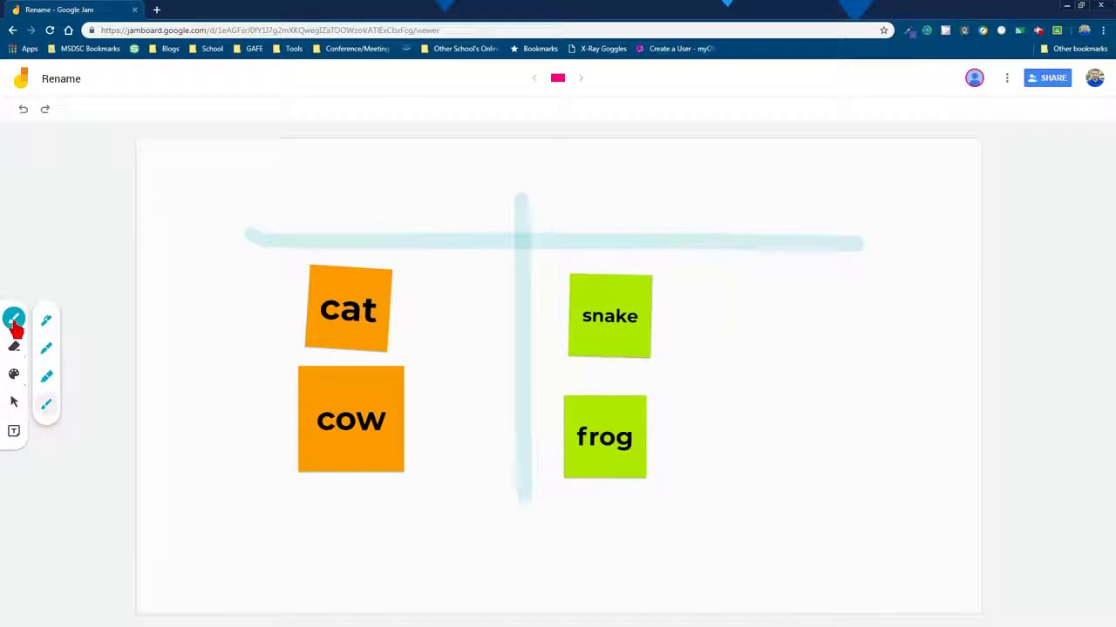
- Add 'mammals' and 'not mammals' label sticky notes
{"action": "left_click", "coordinate": [13, 430]}
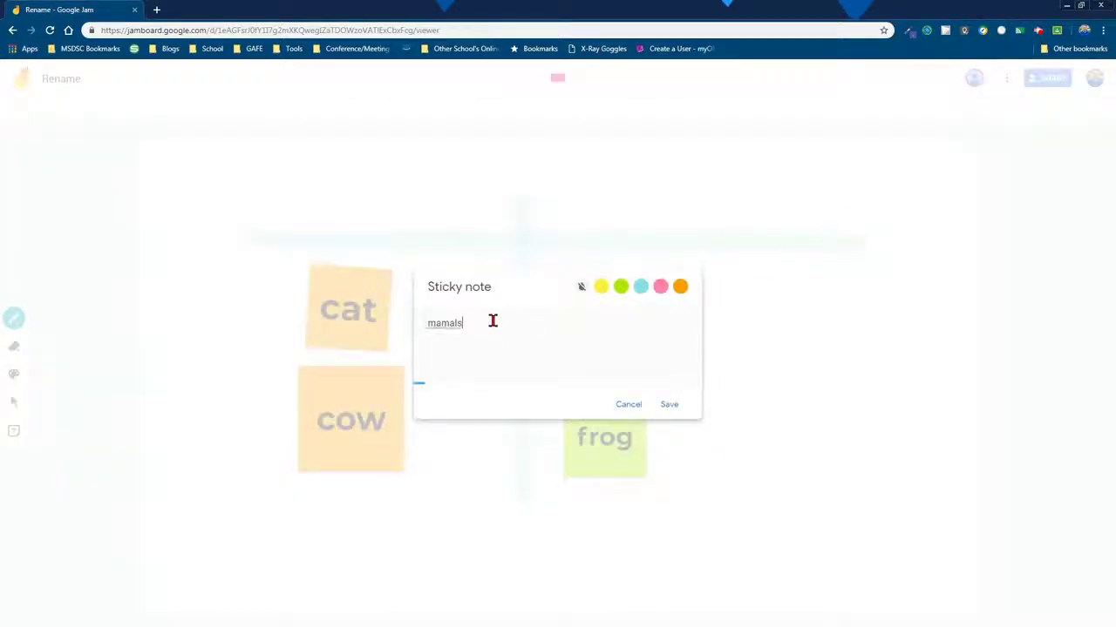
{"action": "type", "text": "mammals"}
{"action": "left_click", "coordinate": [669, 405]}
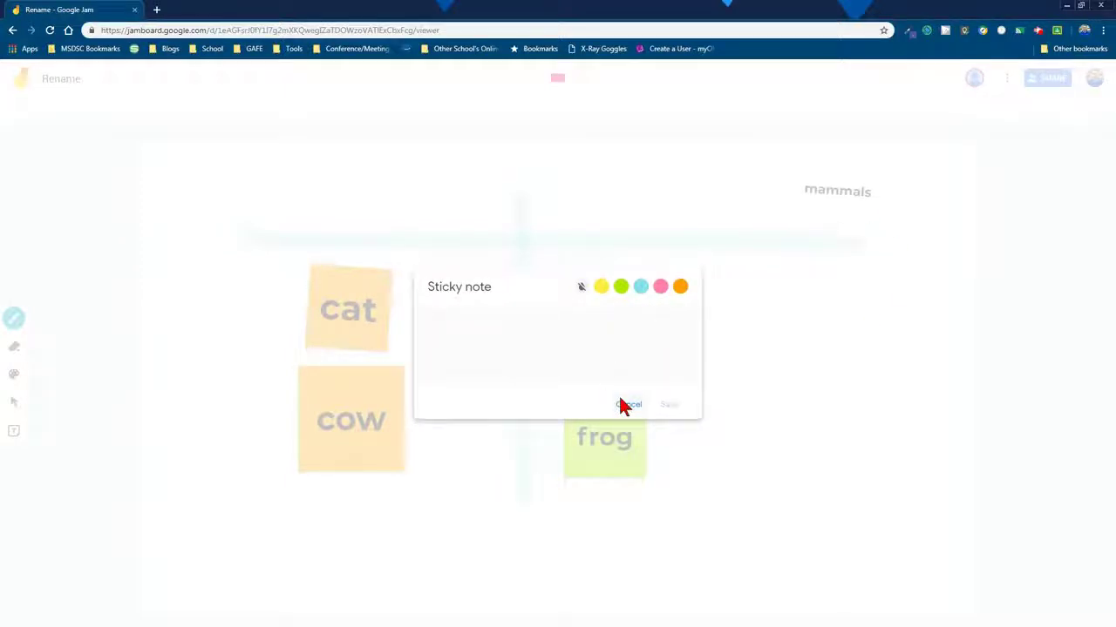
{"action": "type", "text": "not mammals"}
{"action": "left_click", "coordinate": [667, 406]}
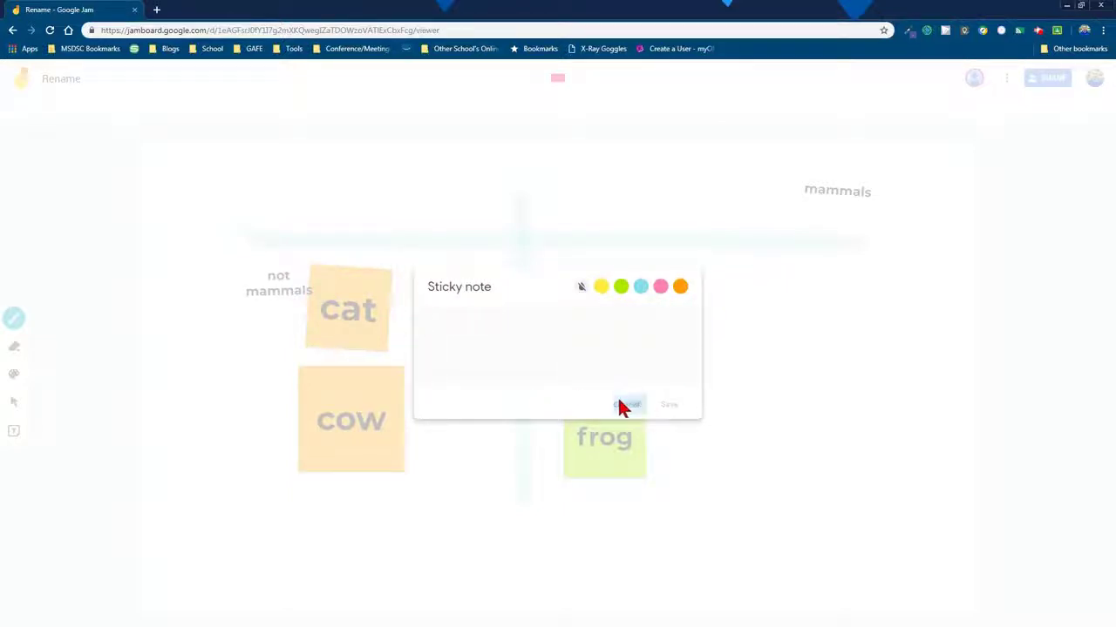
{"action": "left_click", "coordinate": [625, 404]}
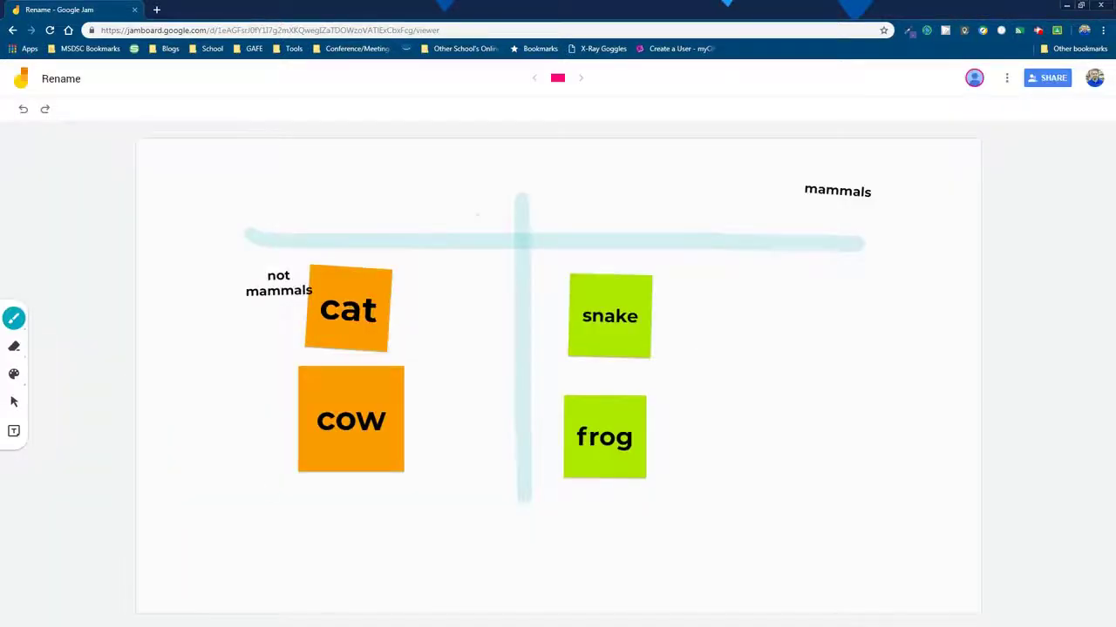
- Place 'mammals' above the left column and 'not mammals' above the right column
{"action": "key", "text": "alt+Tab"}
{"action": "left_click_drag", "start_coordinate": [732, 333], "coordinate": [782, 287]}
{"action": "left_click_drag", "start_coordinate": [1013, 286], "coordinate": [934, 290]}
{"action": "left_click_drag", "start_coordinate": [789, 316], "coordinate": [784, 288]}
{"action": "left_click_drag", "start_coordinate": [931, 296], "coordinate": [912, 287]}
{"action": "left_click", "coordinate": [999, 373]}
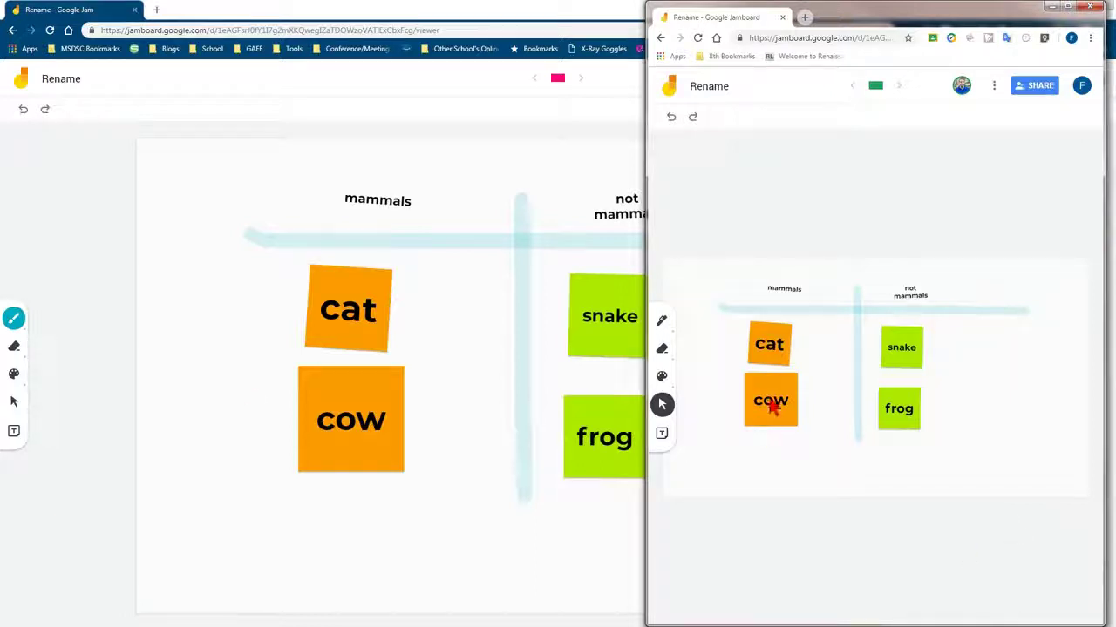
- Hide the student's window and open collaborator sharing from the jam's more options menu
{"action": "left_click", "coordinate": [1050, 8]}
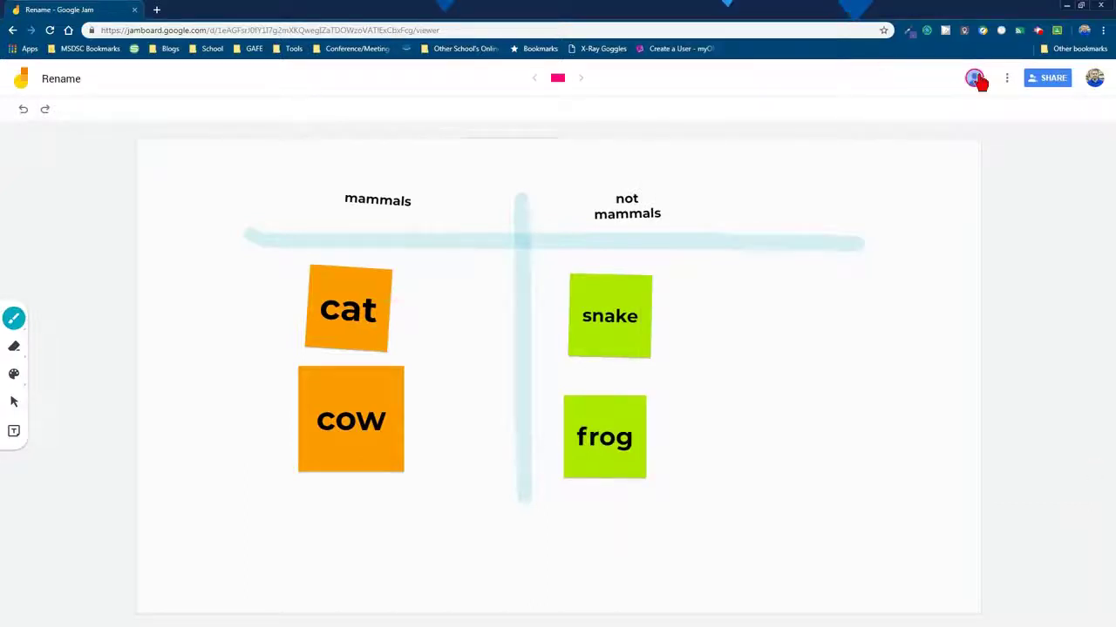
{"action": "left_click", "coordinate": [1006, 78]}
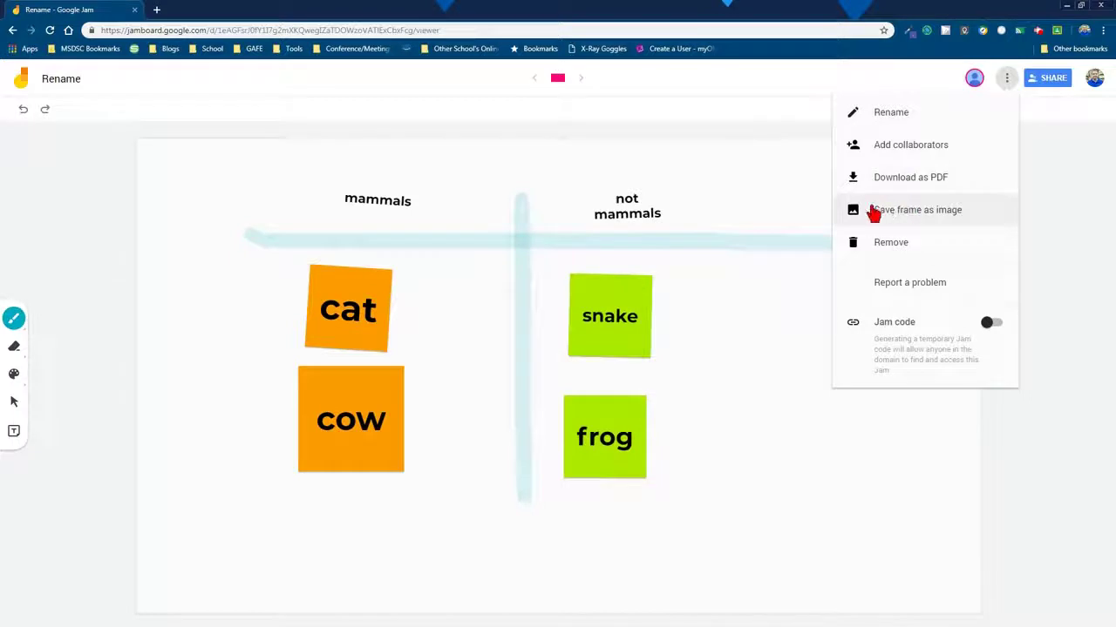
{"action": "left_click", "coordinate": [1072, 241]}
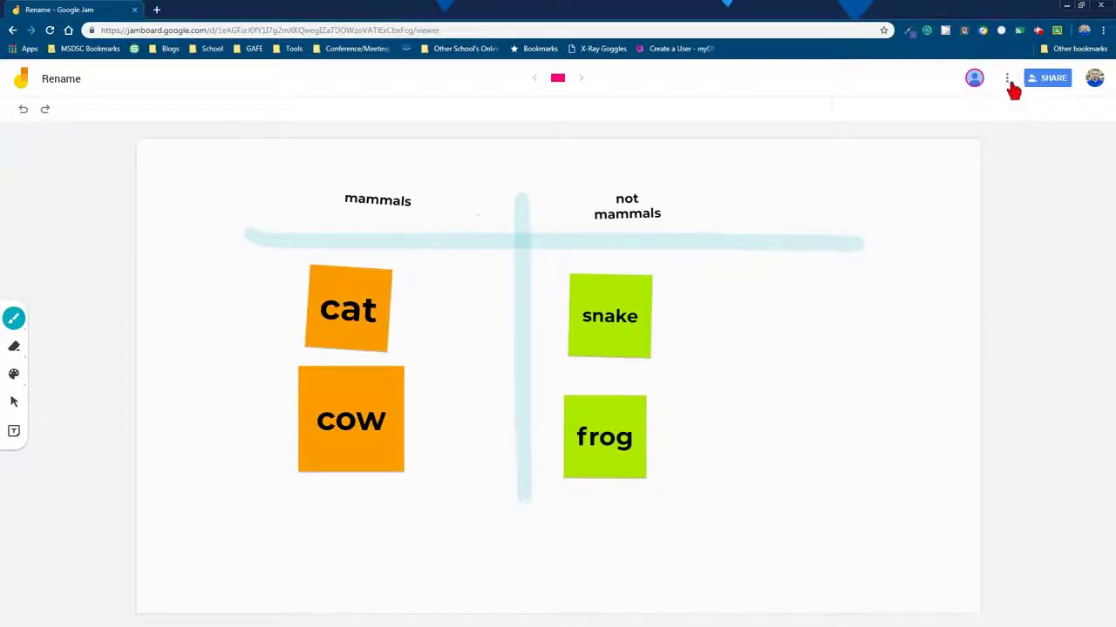
{"action": "left_click", "coordinate": [1007, 81]}
{"action": "left_click", "coordinate": [1060, 233]}
{"action": "left_click", "coordinate": [1009, 79]}
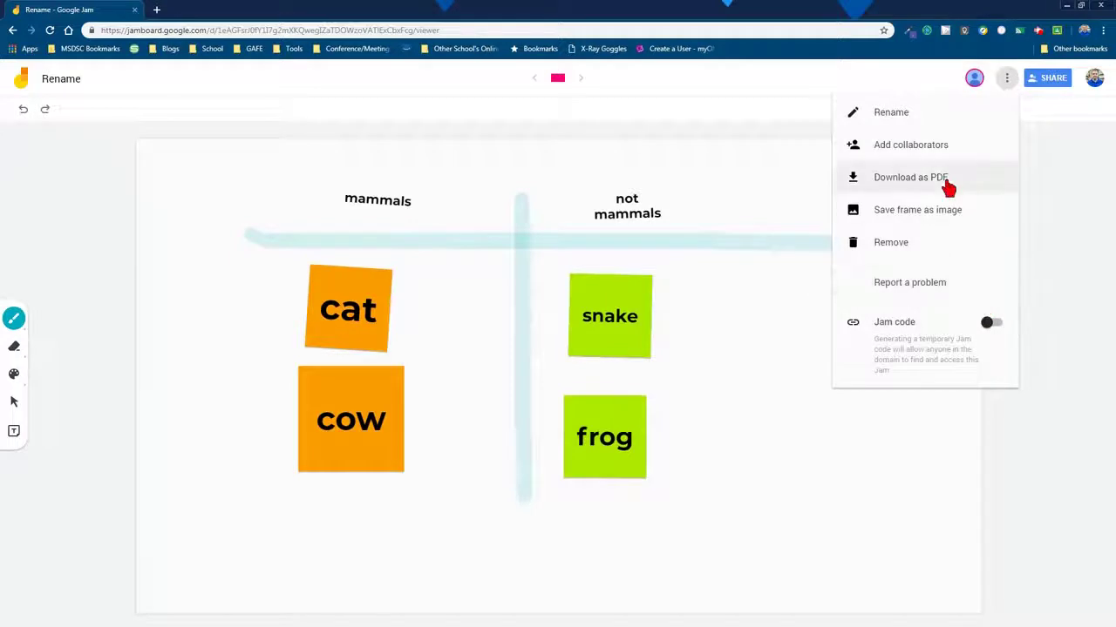
{"action": "left_click", "coordinate": [1079, 319]}
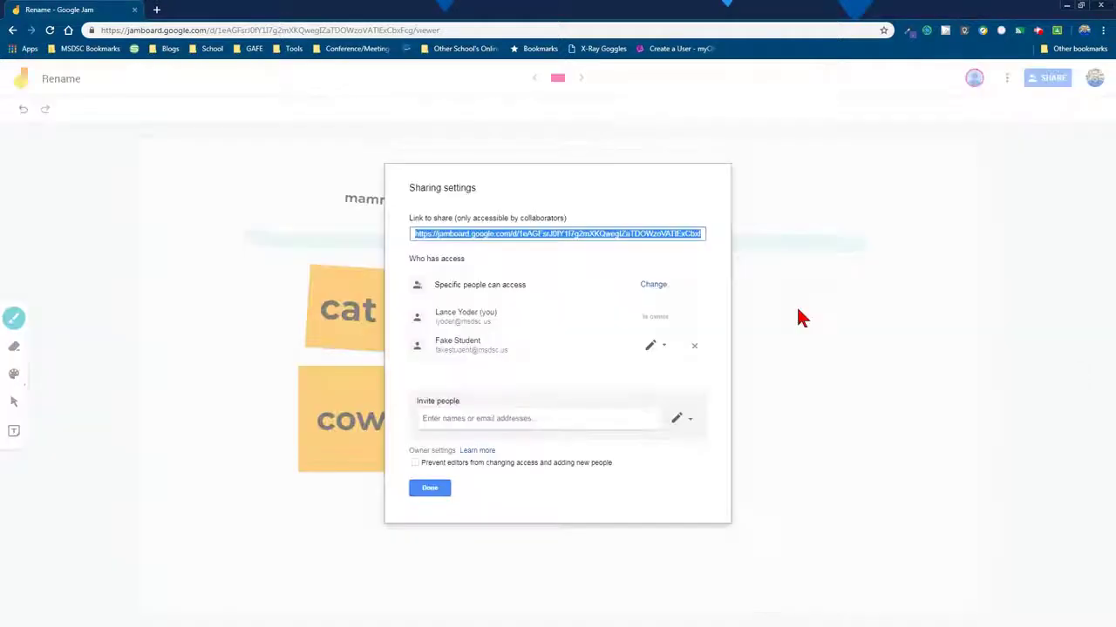
- Change the student's permission to Can view, save, and close sharing
{"action": "left_click", "coordinate": [667, 347]}
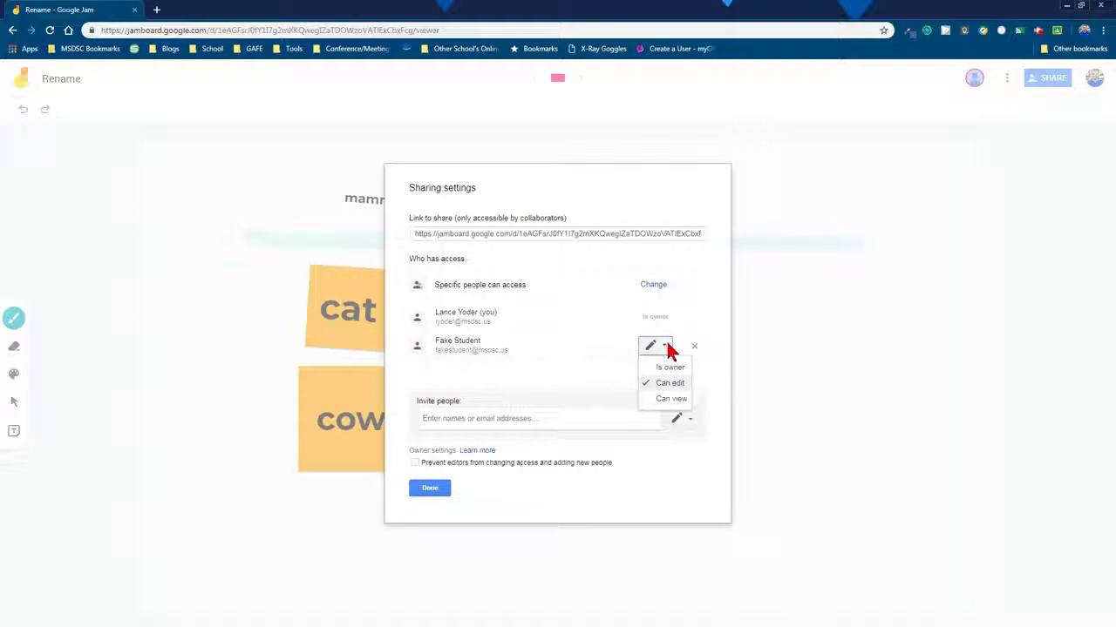
{"action": "left_click", "coordinate": [671, 398]}
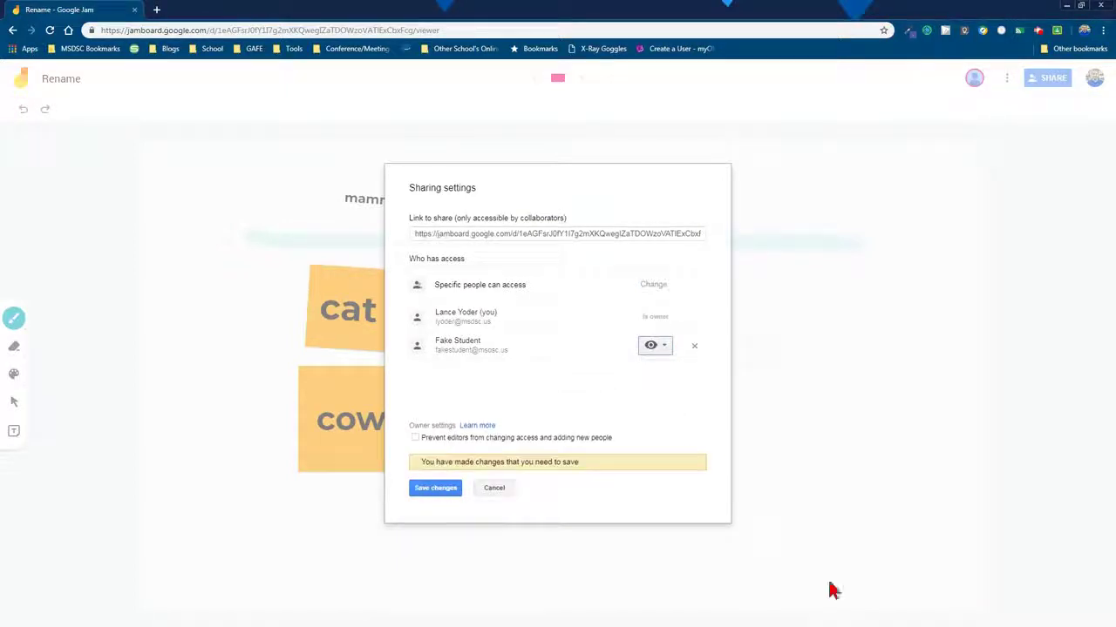
{"action": "left_click", "coordinate": [448, 490]}
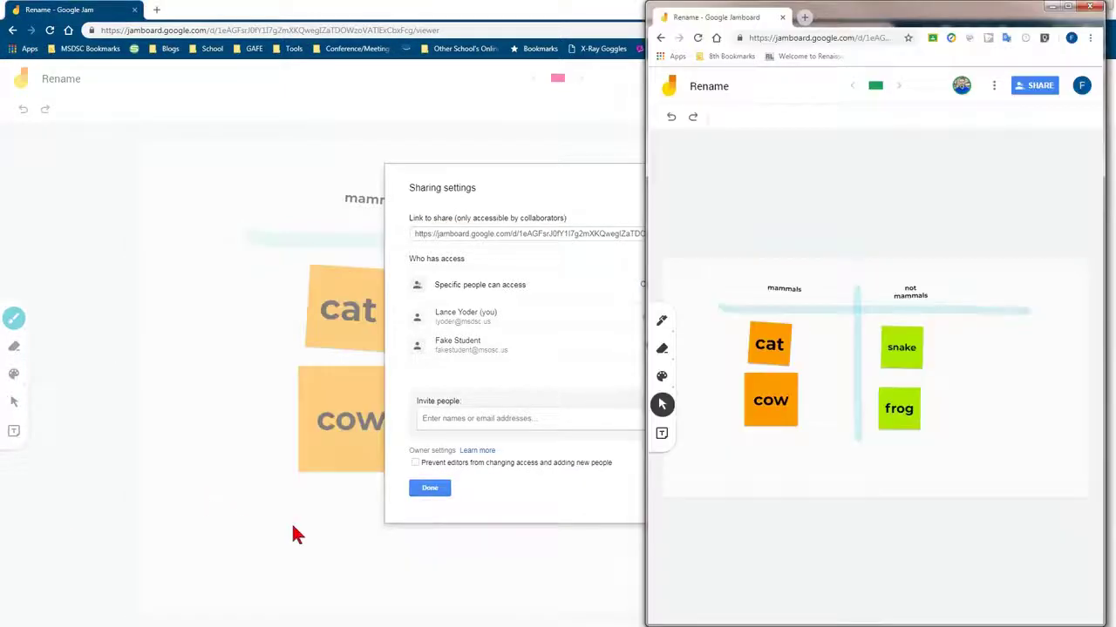
{"action": "left_click", "coordinate": [430, 489]}
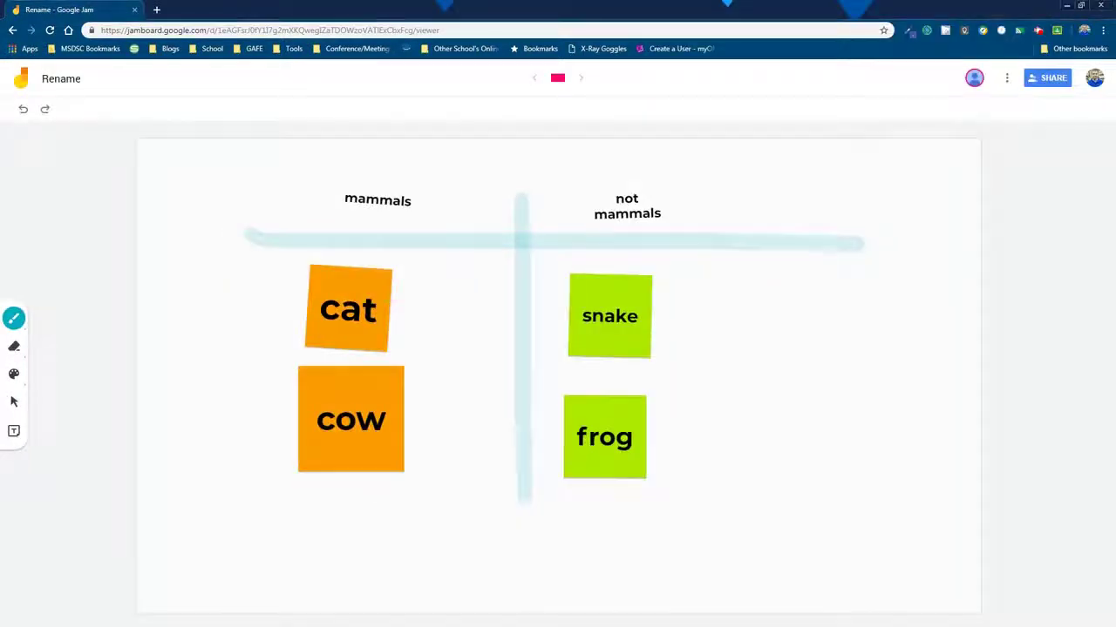
{"action": "key", "text": "alt+Tab"}
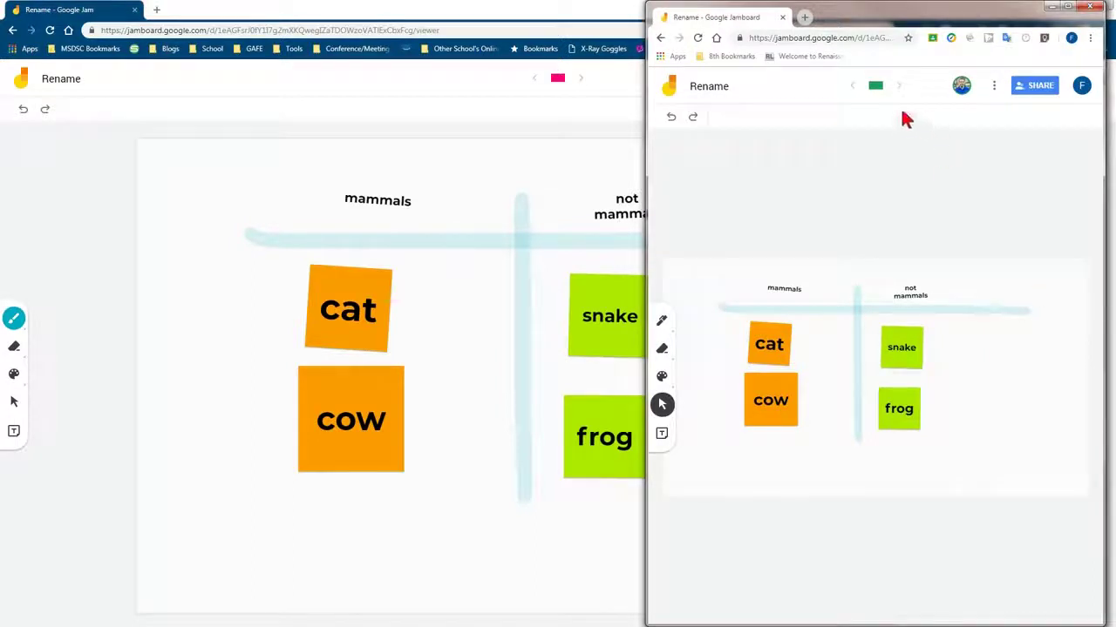
- As the student, check that the snake, cat and cow notes can't be moved, then reopen the Rename jam as view-only
{"action": "mouse_move", "coordinate": [903, 349]}
{"action": "left_mouse_down"}
{"action": "mouse_move", "coordinate": [860, 353]}
{"action": "mouse_move", "coordinate": [907, 343]}
{"action": "left_mouse_up"}
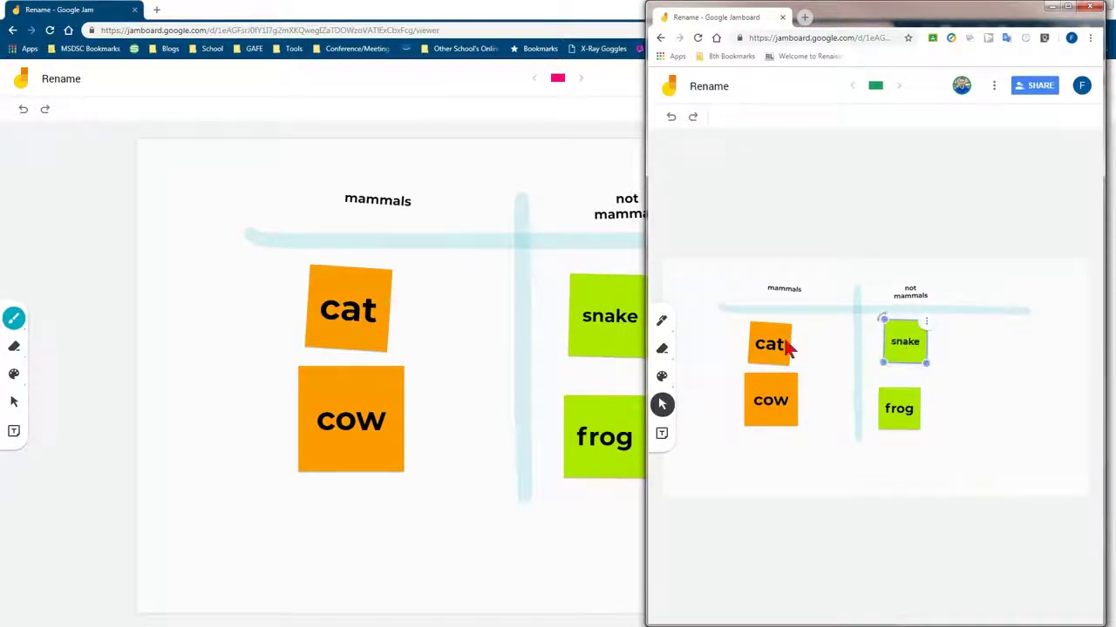
{"action": "left_click_drag", "start_coordinate": [766, 343], "coordinate": [773, 343]}
{"action": "mouse_move", "coordinate": [780, 391]}
{"action": "left_mouse_down"}
{"action": "mouse_move", "coordinate": [801, 391]}
{"action": "mouse_move", "coordinate": [784, 380]}
{"action": "left_mouse_up"}
{"action": "left_click", "coordinate": [671, 87]}
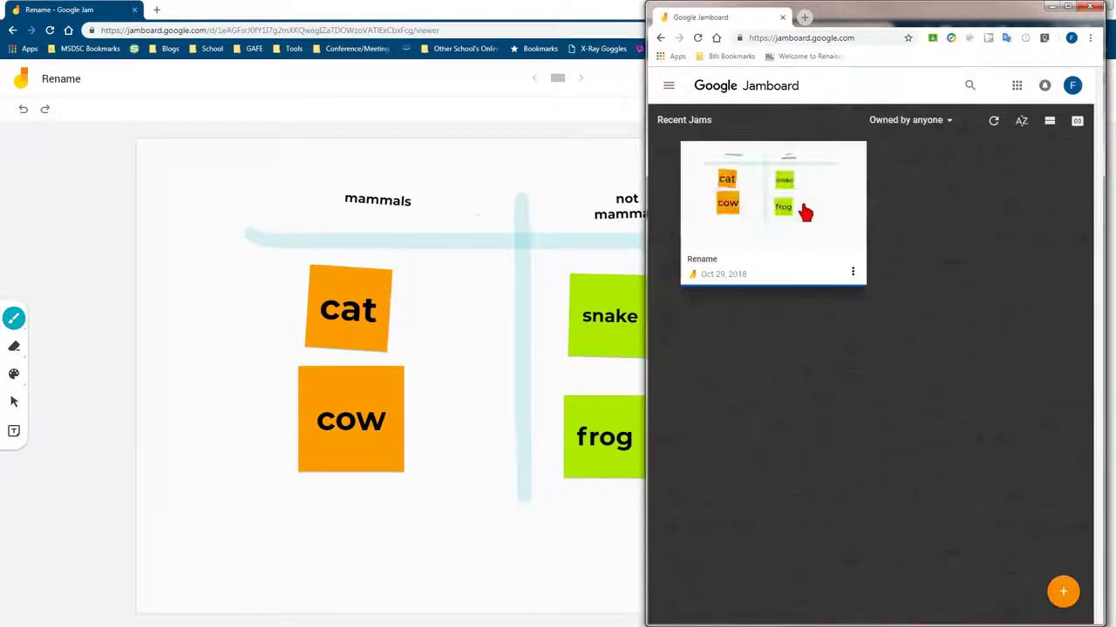
{"action": "left_click", "coordinate": [792, 273]}
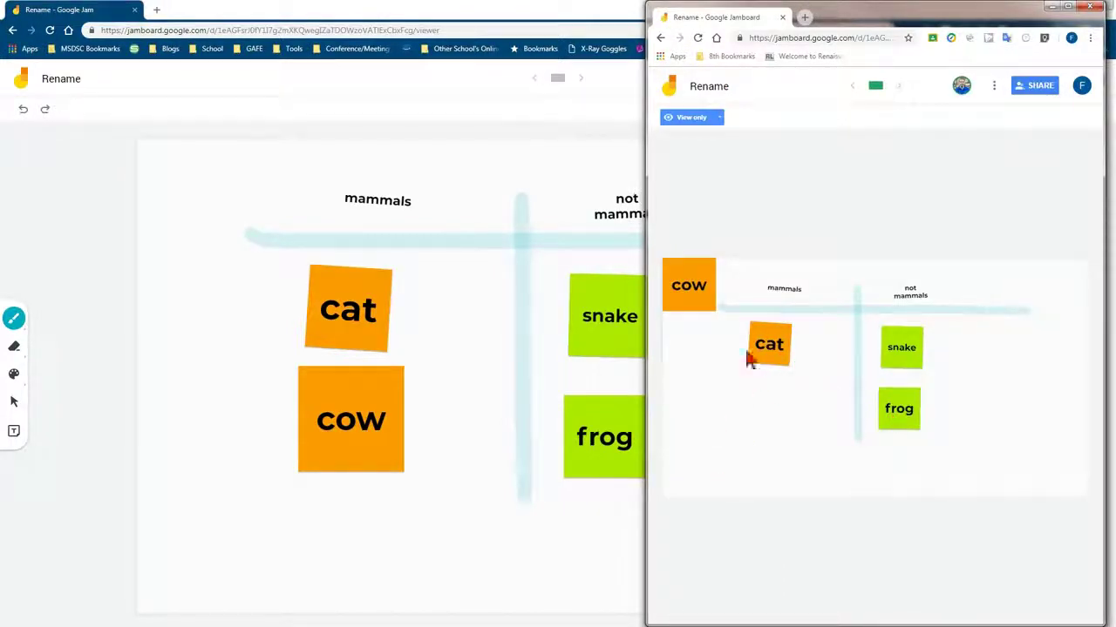
{"action": "left_click", "coordinate": [711, 121]}
{"action": "left_click", "coordinate": [857, 253]}
- On the owner's board, undo the stray stroke and move the cow note slightly lower
{"action": "left_click", "coordinate": [564, 406]}
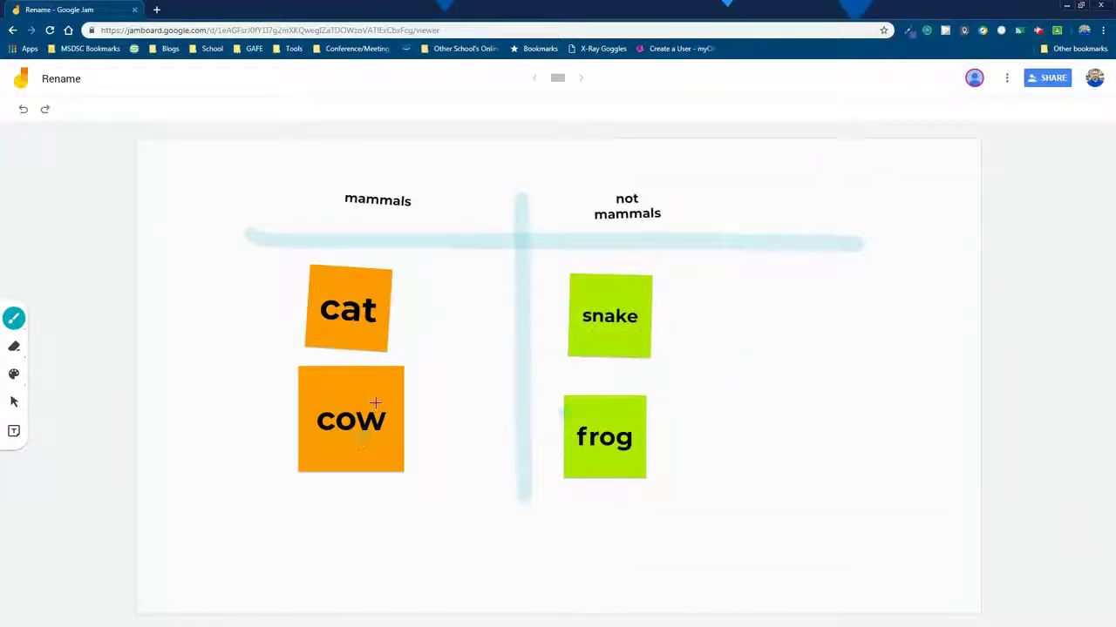
{"action": "left_click_drag", "start_coordinate": [375, 403], "coordinate": [403, 345]}
{"action": "left_click", "coordinate": [14, 402]}
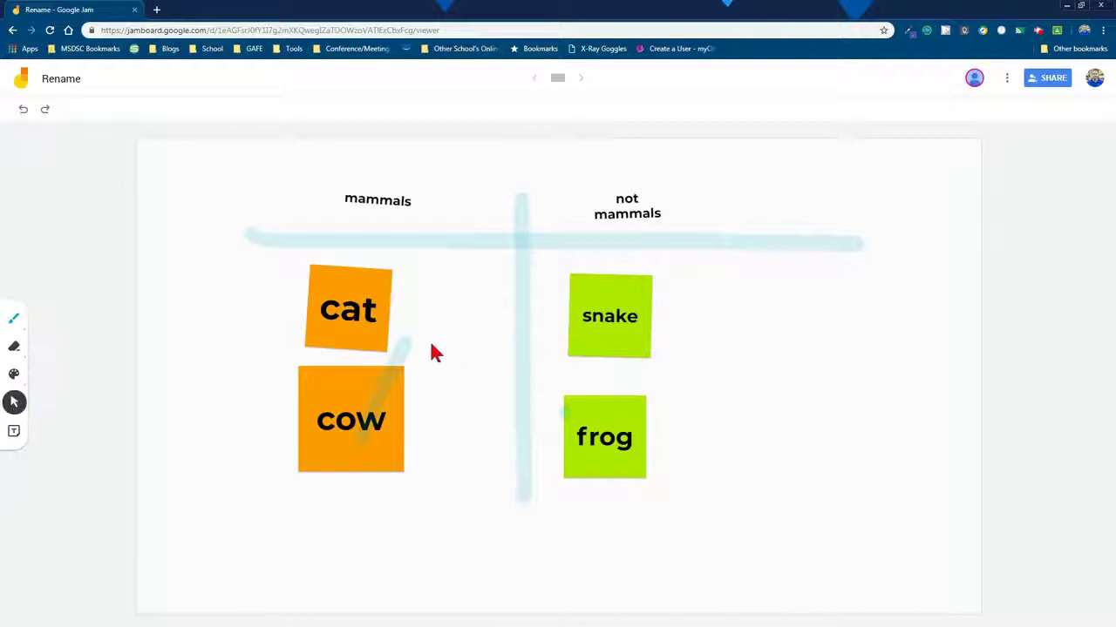
{"action": "left_click", "coordinate": [24, 108]}
{"action": "mouse_move", "coordinate": [356, 428]}
{"action": "left_mouse_down"}
{"action": "mouse_move", "coordinate": [304, 428]}
{"action": "mouse_move", "coordinate": [351, 446]}
{"action": "left_mouse_up"}
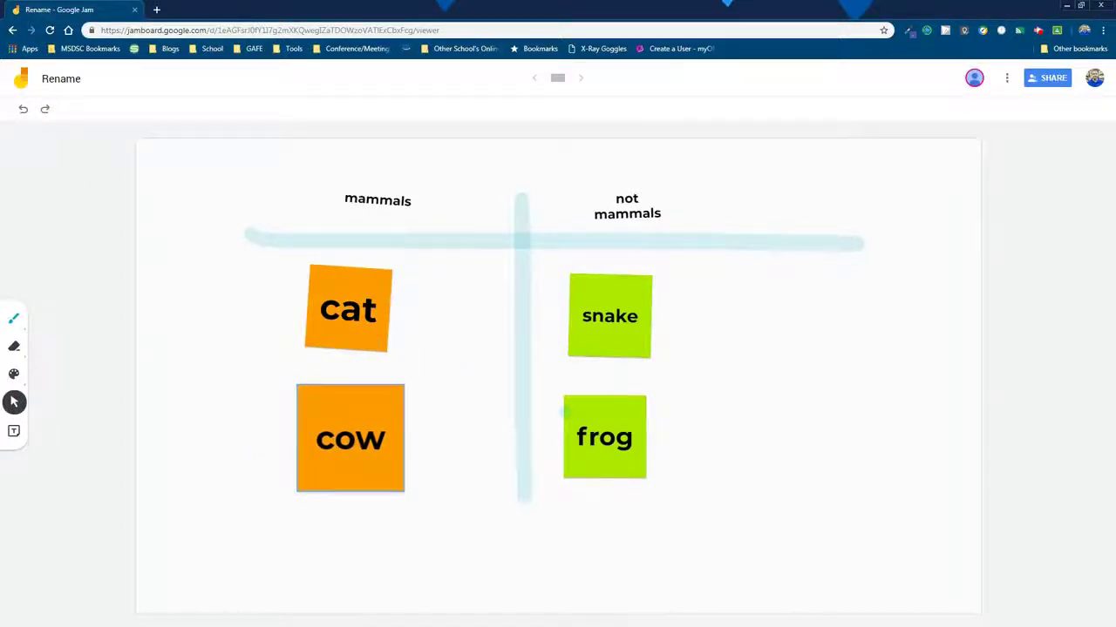
{"action": "key", "text": "alt+Tab"}
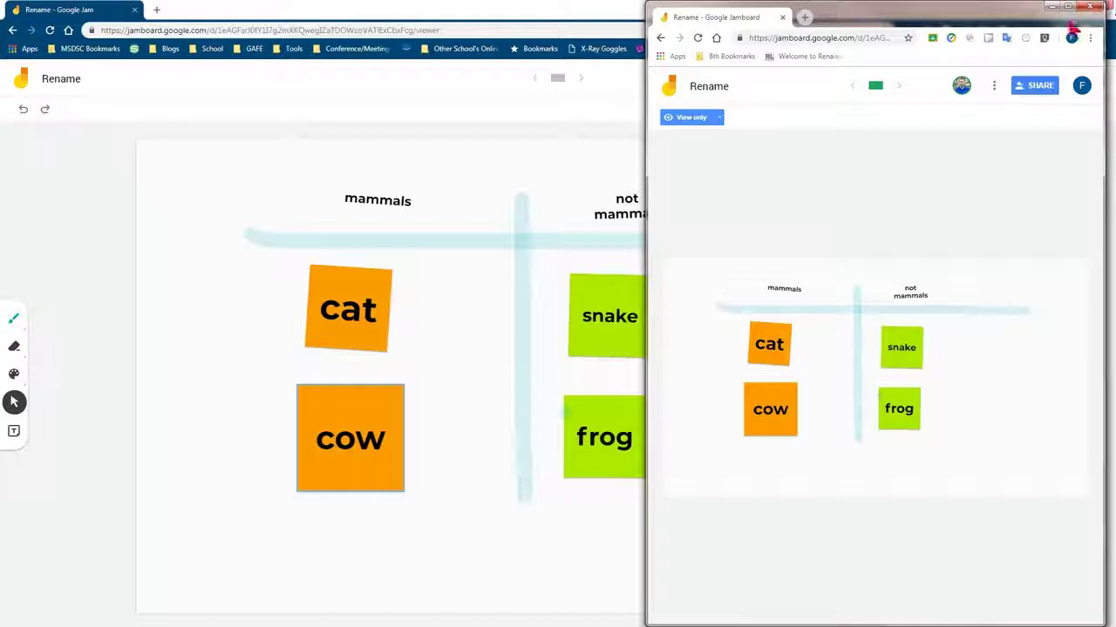
- Minimize the student's view-only Chrome window
{"action": "left_click", "coordinate": [1052, 7]}
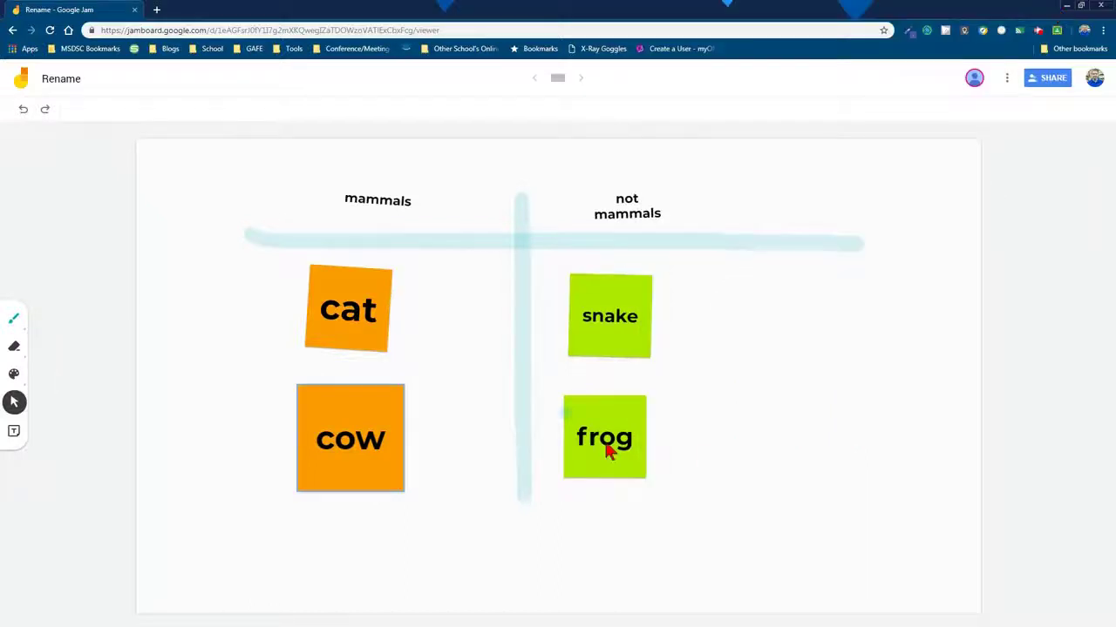